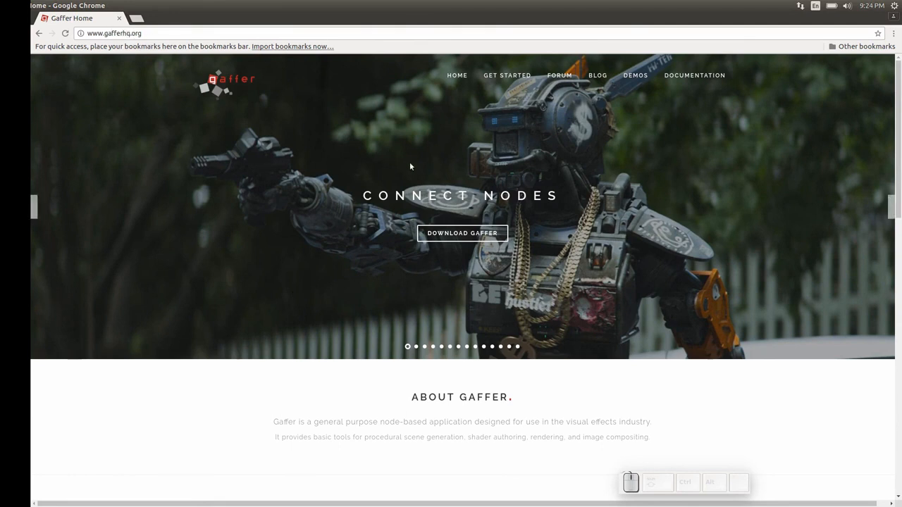
Download the Linux version of Gaffer from the website's Get Started page.
{"action": "left_click", "coordinate": [454, 234]}
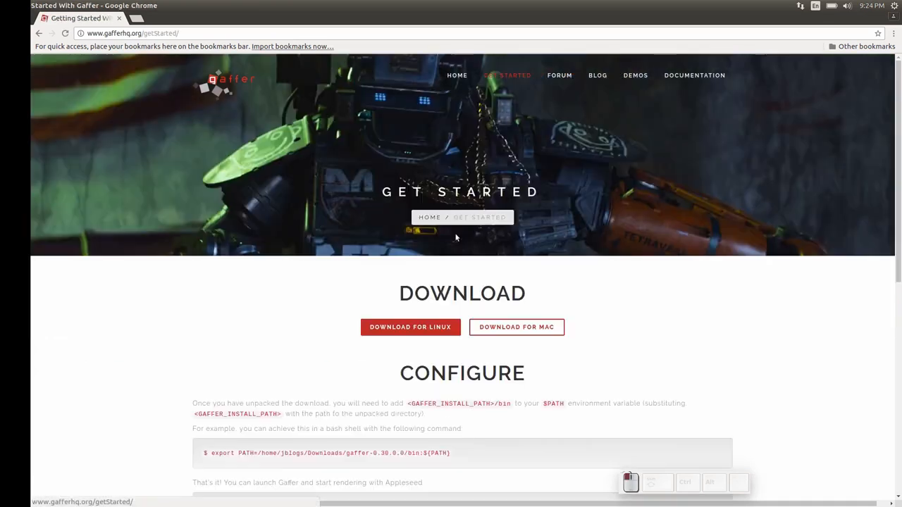
{"action": "left_click", "coordinate": [401, 325]}
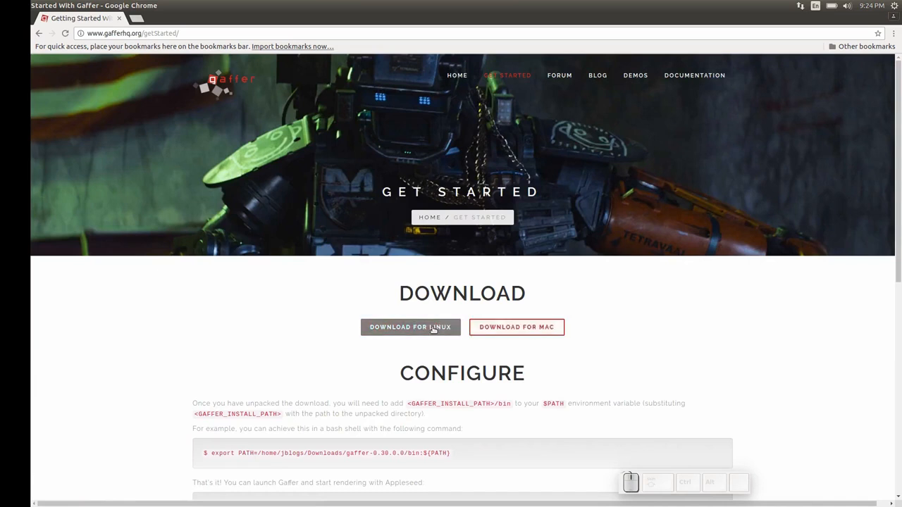
{"action": "left_click", "coordinate": [414, 330]}
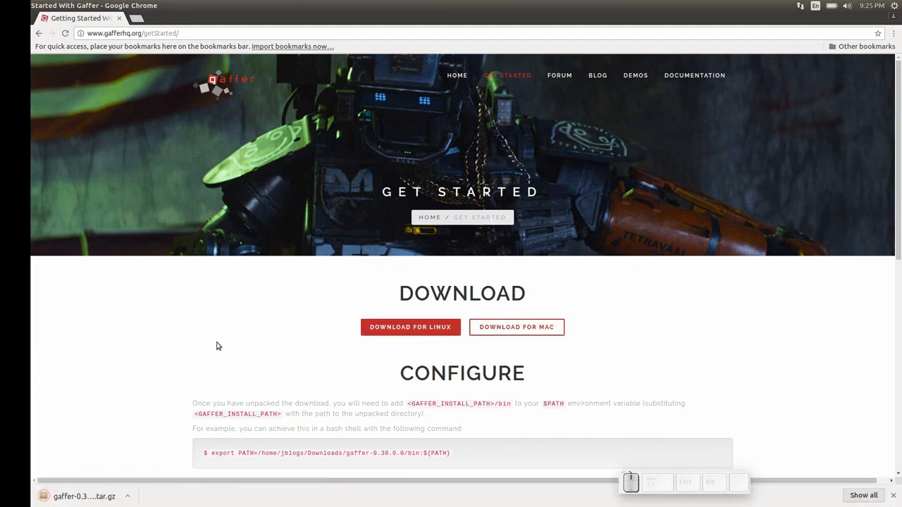
Show the downloaded gaffer-0.30.0.0-linux.tar.gz in its folder and extract the archive there.
{"action": "left_click", "coordinate": [127, 496]}
{"action": "left_click", "coordinate": [160, 464]}
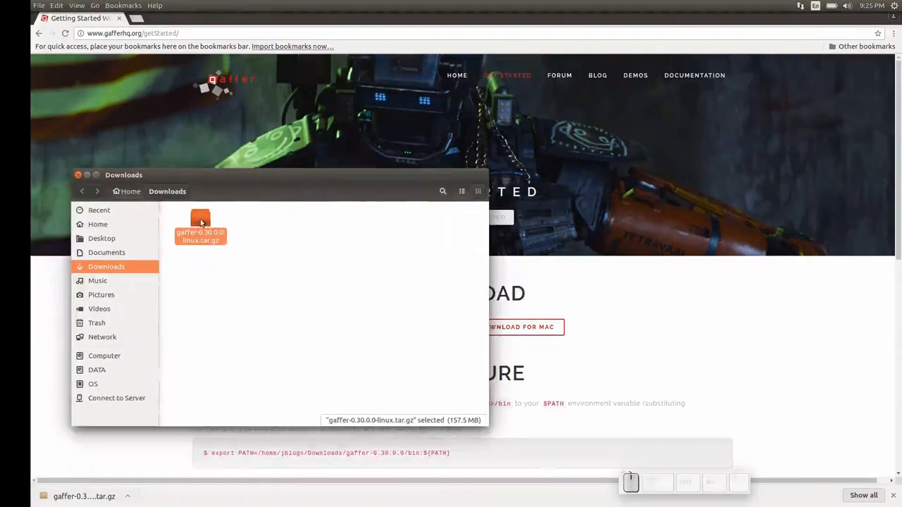
{"action": "right_click", "coordinate": [202, 221]}
{"action": "left_click", "coordinate": [242, 342]}
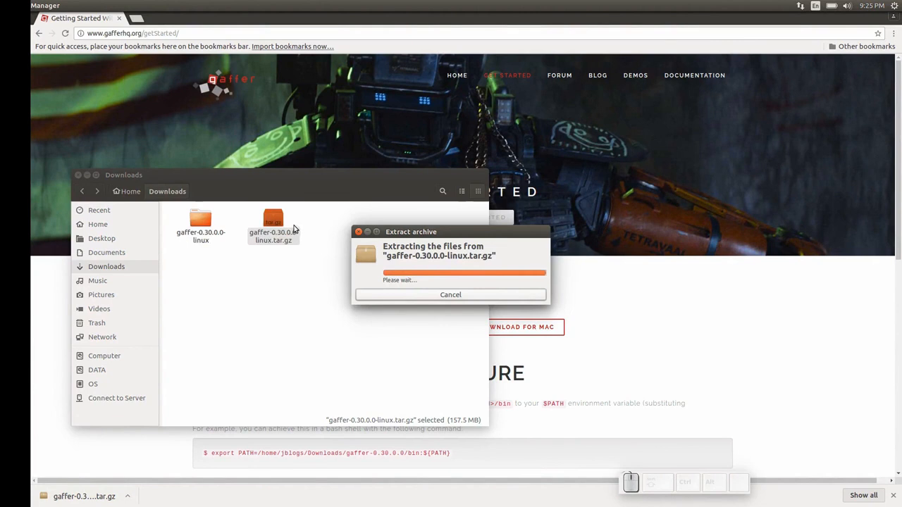
Open the bin folder inside the extracted gaffer-0.30.0.0-linux folder and copy its full path.
{"action": "double_click", "coordinate": [201, 223]}
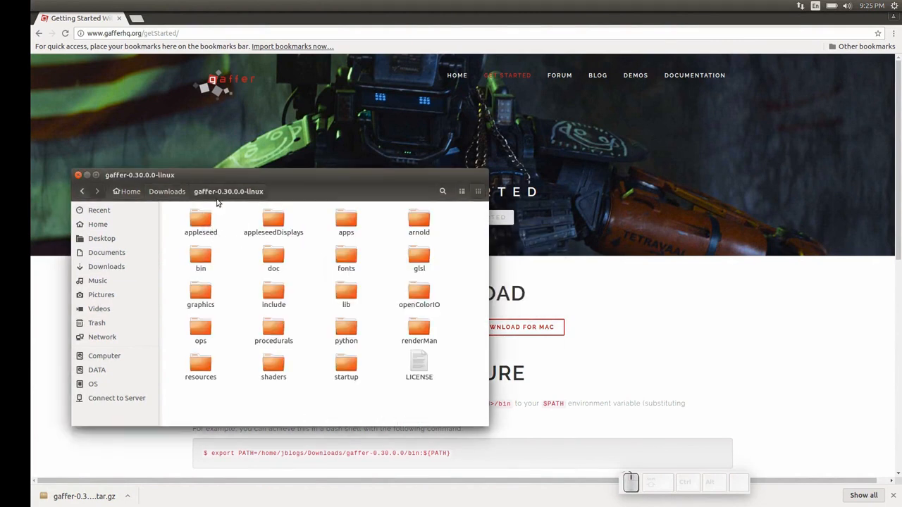
{"action": "double_click", "coordinate": [200, 257]}
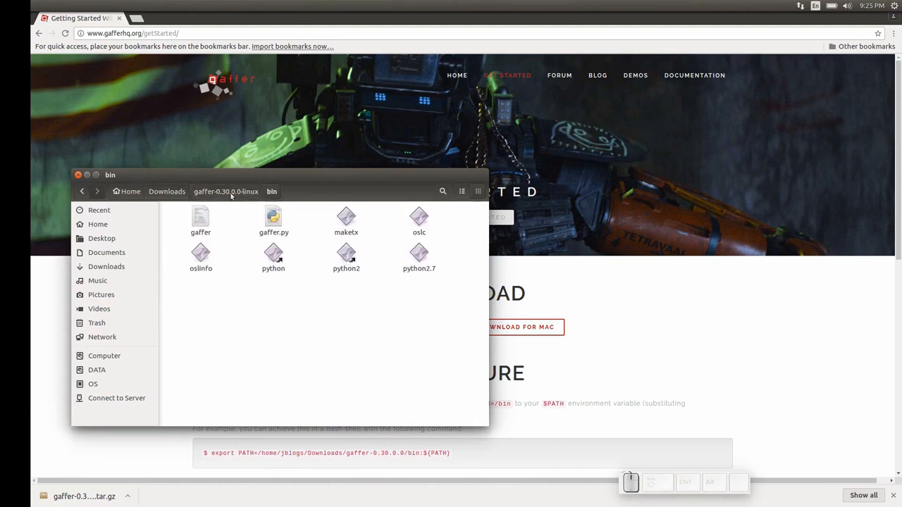
{"action": "key", "text": "ctrl+l"}
{"action": "left_click", "coordinate": [323, 193]}
{"action": "left_click_drag", "start_coordinate": [326, 192], "coordinate": [143, 173]}
{"action": "key", "text": "ctrl+c"}
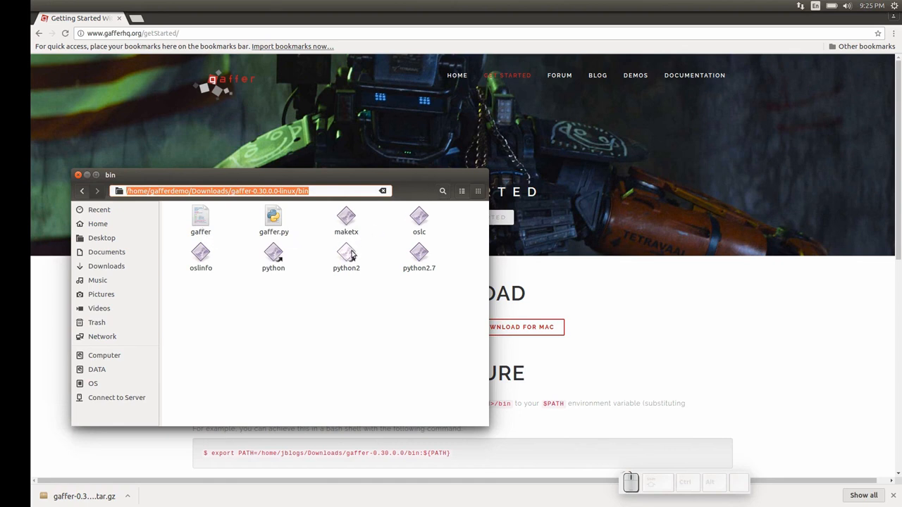
Open ~/.bashrc in gvim from a new terminal.
{"action": "key", "text": "ctrl+alt+t"}
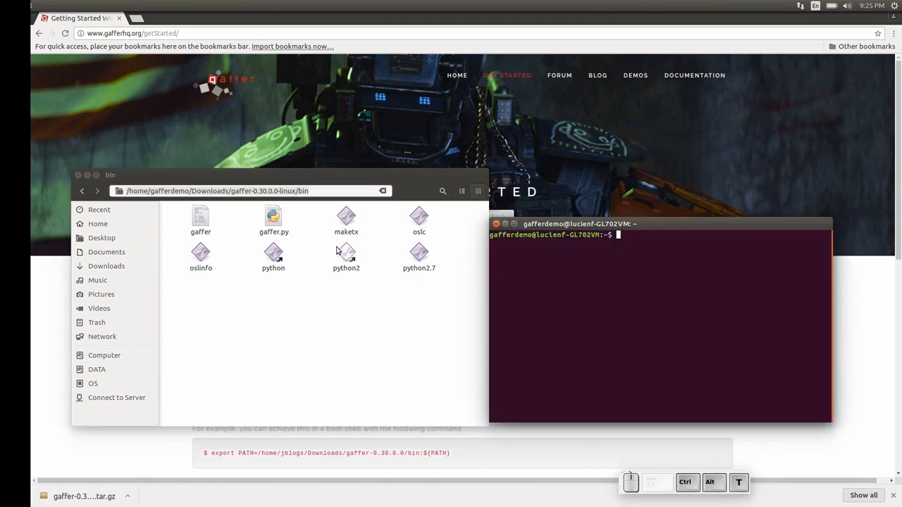
{"action": "type", "text": "gvim ~/.bashrc"}
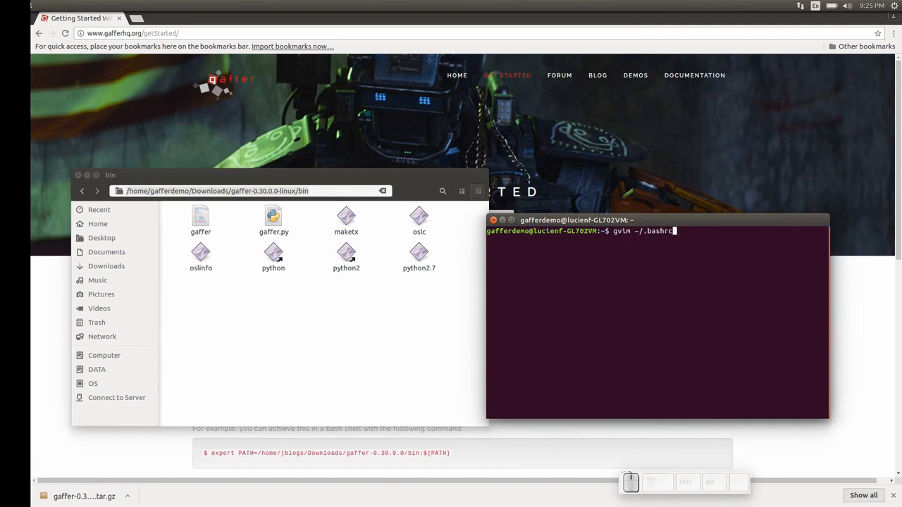
{"action": "key", "text": "Return"}
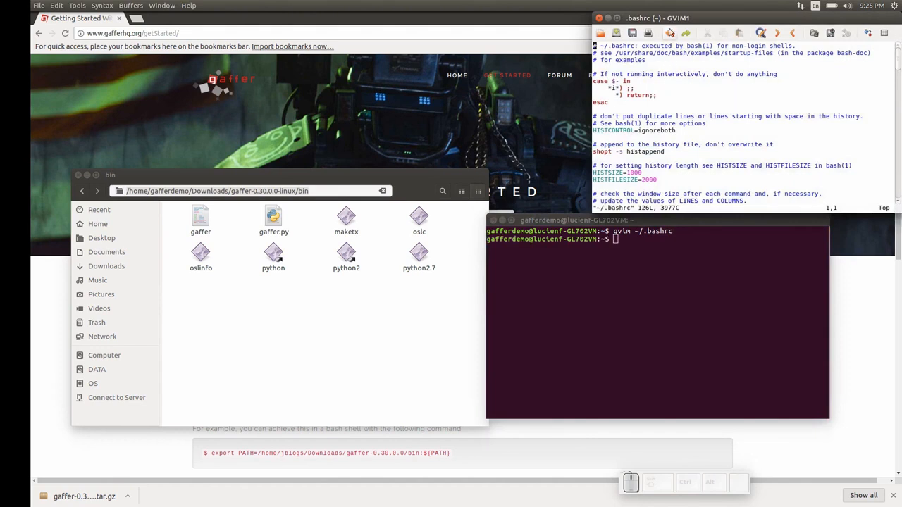
Add the line export PATH="/home/gafferdemo/Downloads/gaffer-0.30.0.0-linux/bin:$PATH" at the end of .bashrc, pasting the copied folder path.
{"action": "left_click_drag", "start_coordinate": [672, 119], "coordinate": [669, 234]}
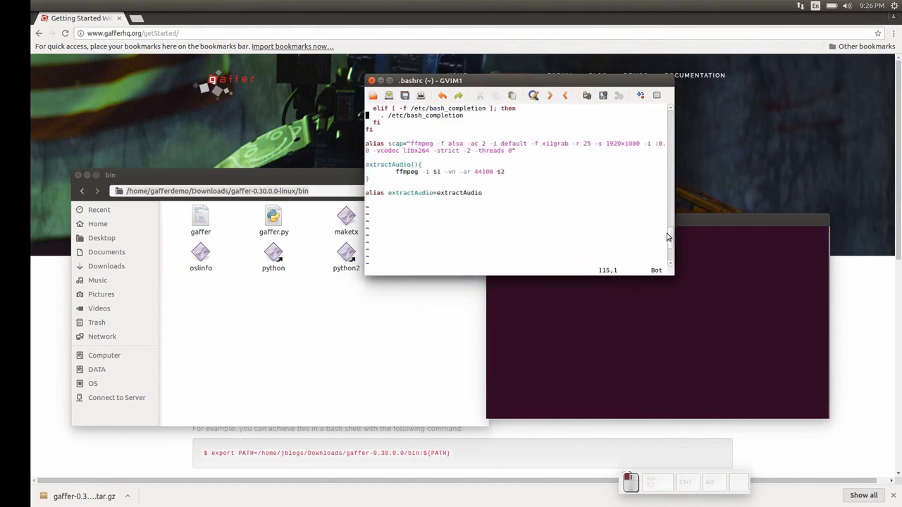
{"action": "double_click", "coordinate": [482, 204]}
{"action": "key", "text": "i"}
{"action": "key", "text": "Return"}
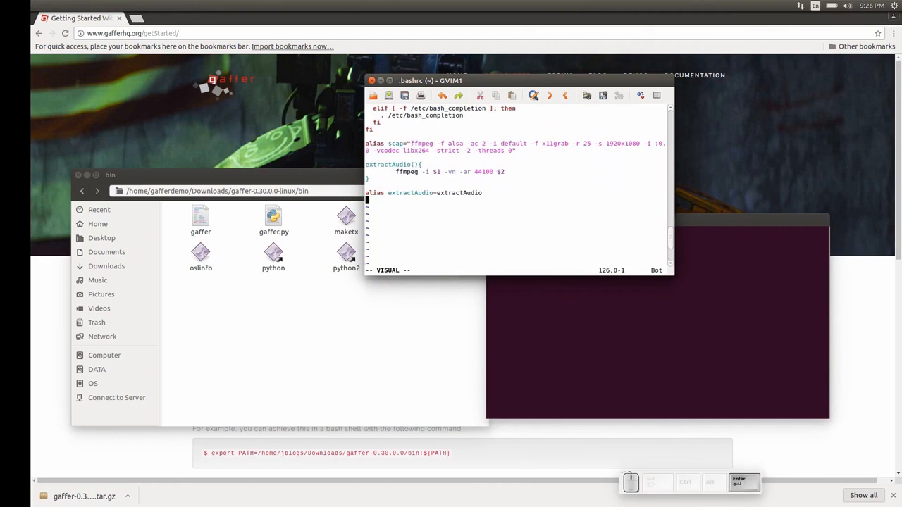
{"action": "key", "text": "i"}
{"action": "key", "text": "Return"}
{"action": "type", "text": "exp"}
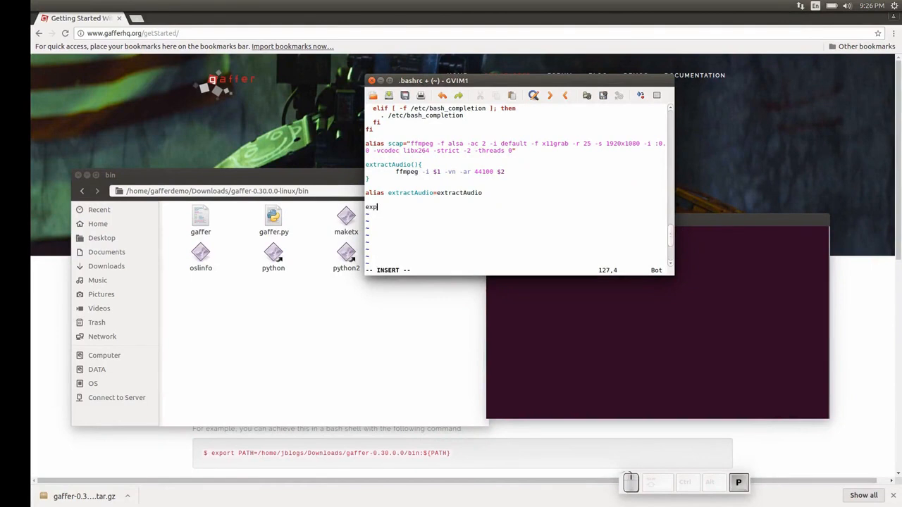
{"action": "type", "text": "ort PATH="}
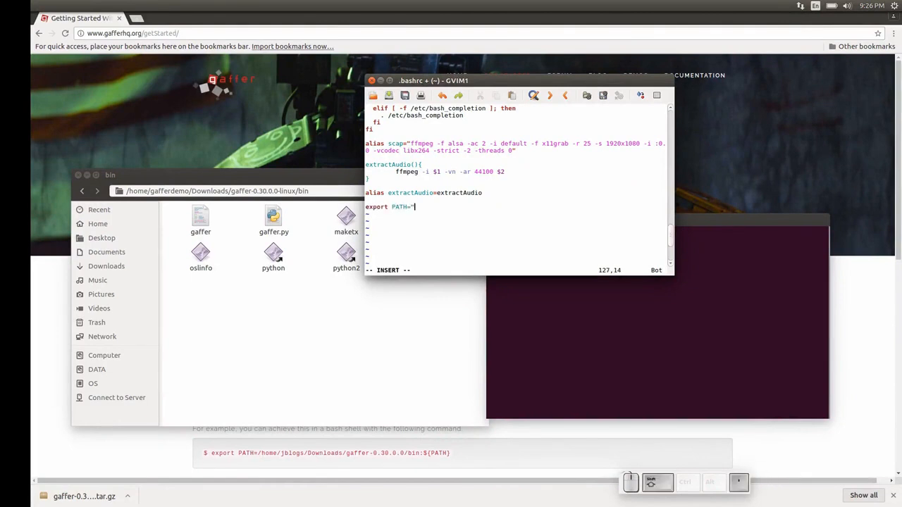
{"action": "key", "text": "Escape"}
{"action": "key", "text": "p"}
{"action": "type", "text": "a"}
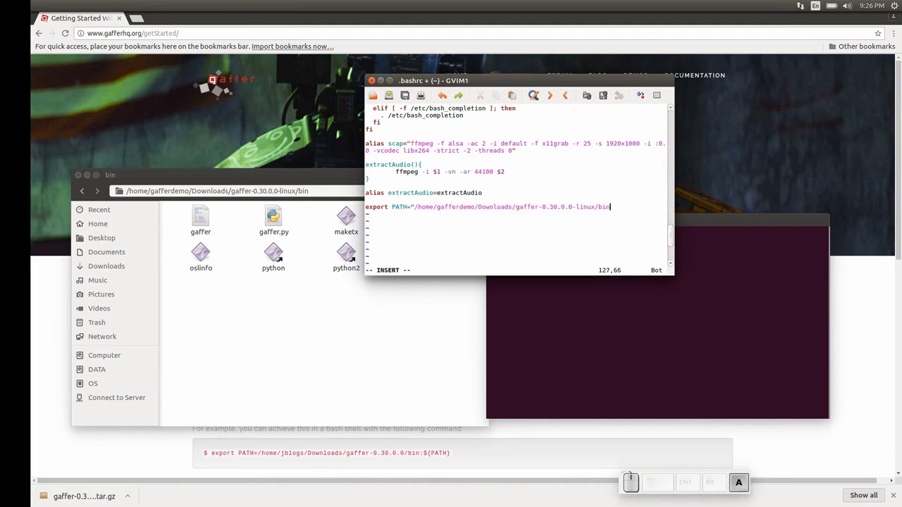
{"action": "type", "text": ":"}
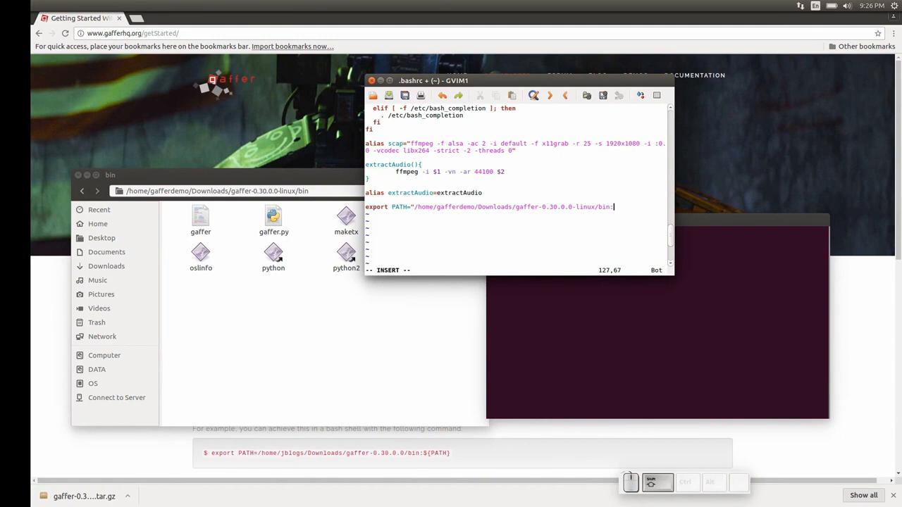
{"action": "type", "text": "$PATH\""}
Save the edited .bashrc file.
{"action": "key", "text": "Escape"}
{"action": "type", "text": ":w"}
{"action": "key", "text": "Return"}
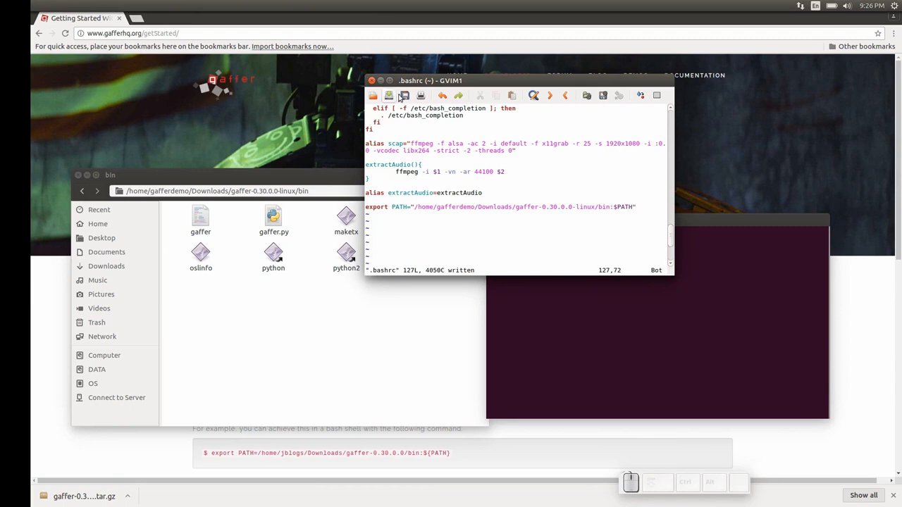
{"action": "double_click", "coordinate": [420, 82]}
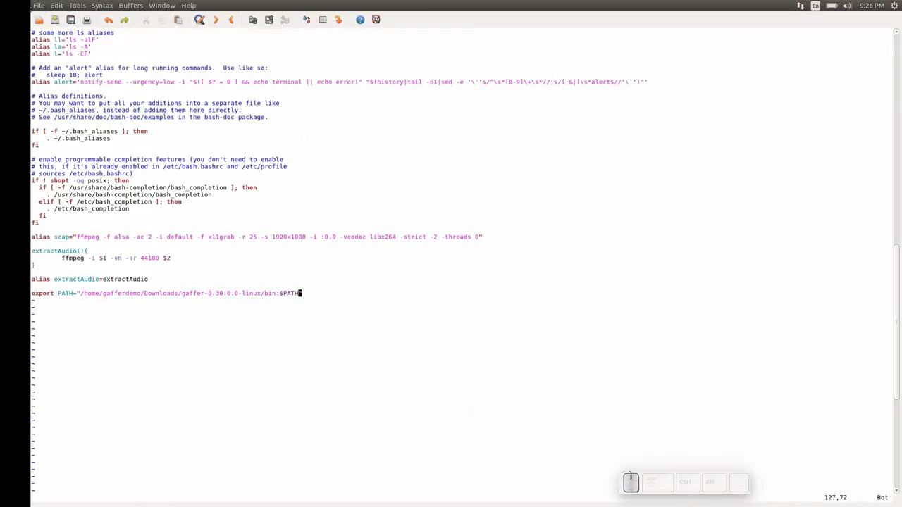
{"action": "double_click", "coordinate": [43, 6]}
Open a new terminal and launch Gaffer with the gaffer command.
{"action": "key", "text": "ctrl+alt+t"}
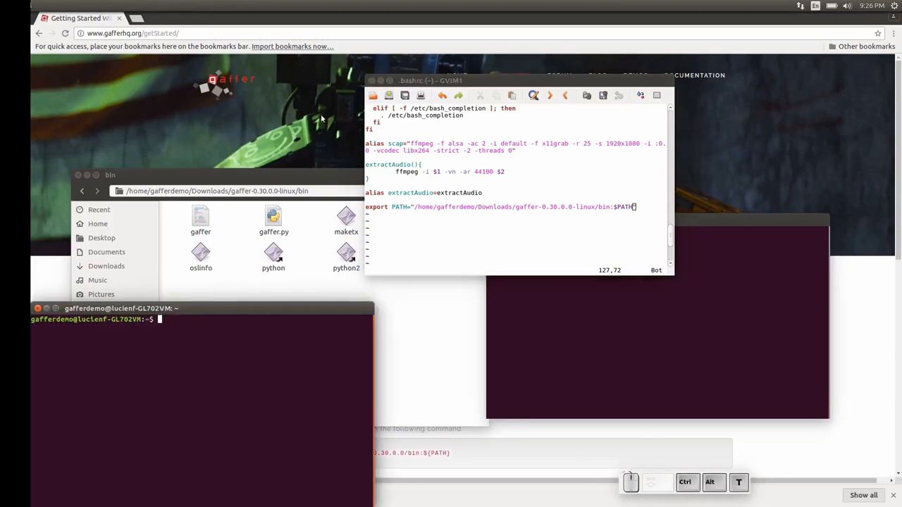
{"action": "left_click_drag", "start_coordinate": [229, 308], "coordinate": [336, 199]}
{"action": "type", "text": "gaf"}
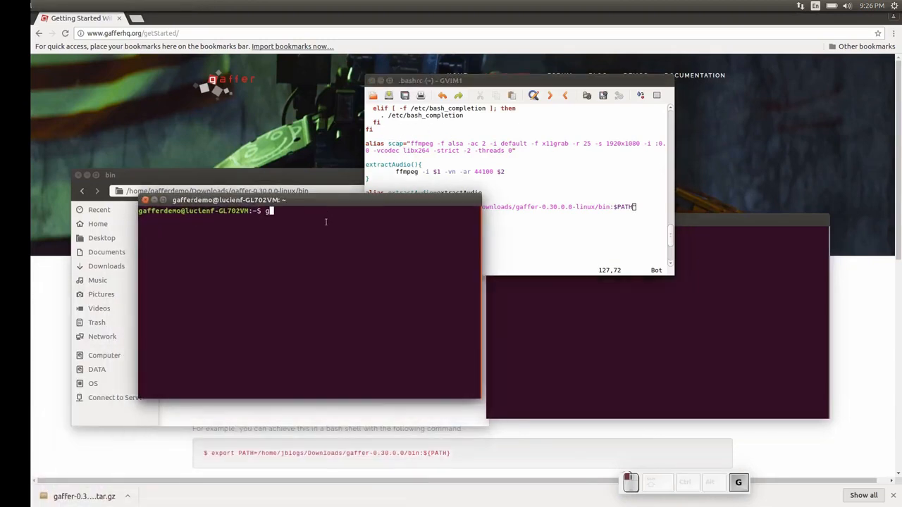
{"action": "type", "text": "fer"}
{"action": "key", "text": "Return"}
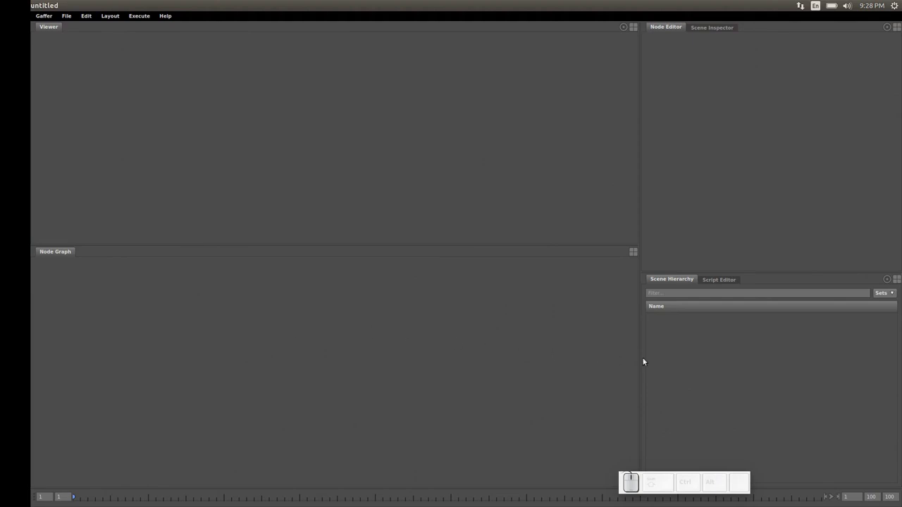
Create a SceneReader node from the Scene file nodes in the empty Node Graph.
{"action": "right_click", "coordinate": [292, 315]}
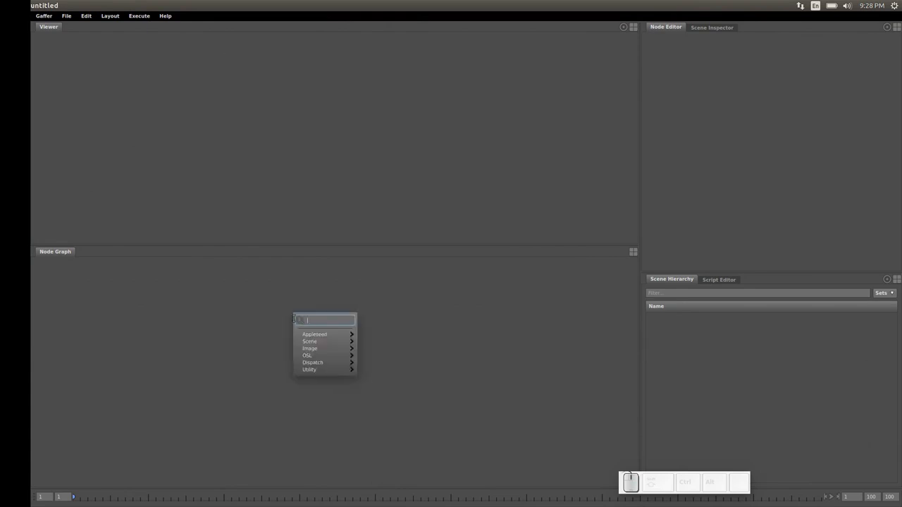
{"action": "mouse_move", "coordinate": [320, 344]}
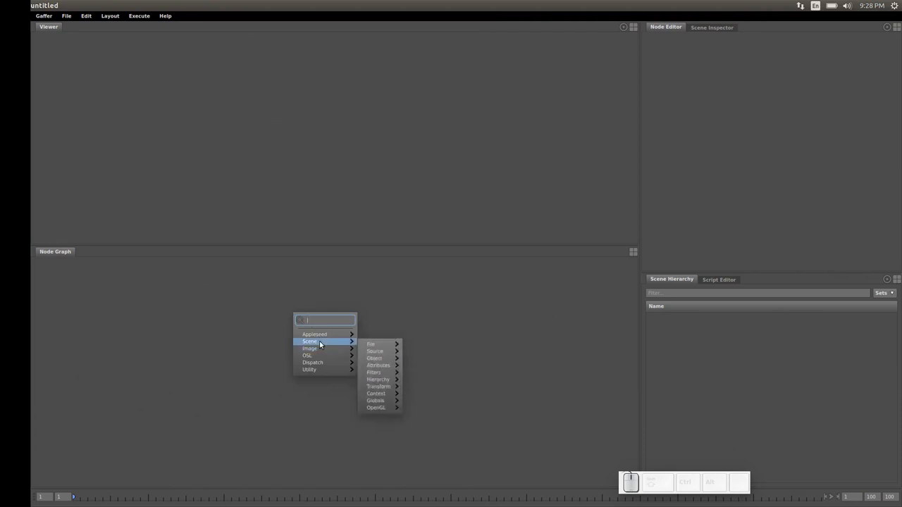
{"action": "mouse_move", "coordinate": [372, 345]}
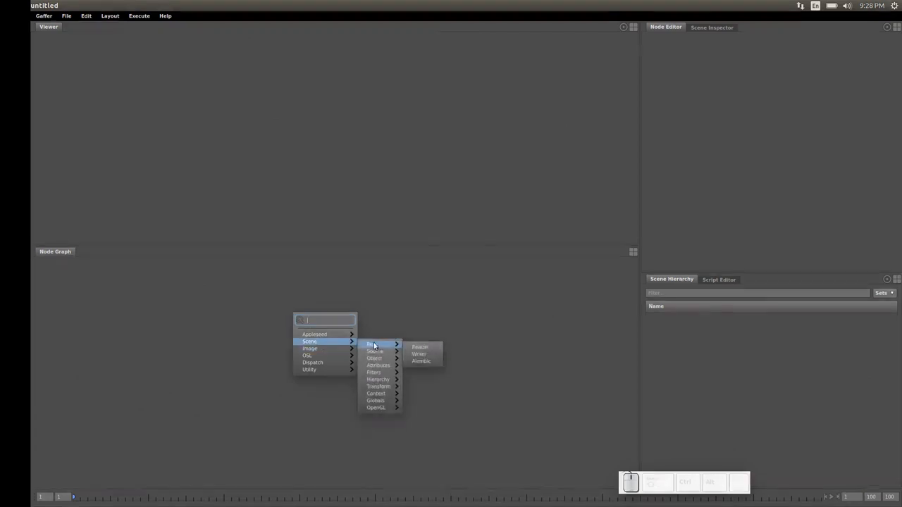
{"action": "left_click", "coordinate": [414, 348]}
{"action": "left_click", "coordinate": [313, 322]}
{"action": "left_click_drag", "start_coordinate": [312, 322], "coordinate": [318, 324]}
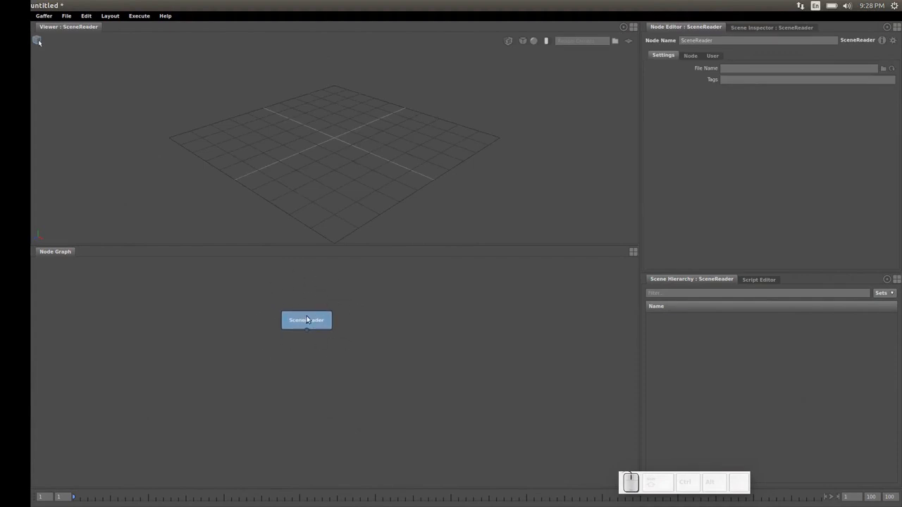
Set the SceneReader's File Name to ${GAFFER_ROOT}/resources/gafferBot/caches/gafferBot.scc.
{"action": "left_click", "coordinate": [722, 68]}
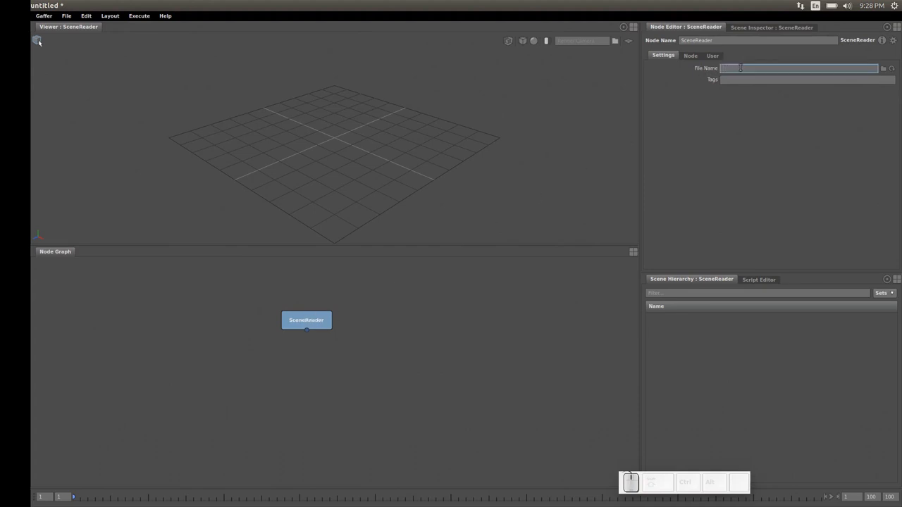
{"action": "type", "text": "$"}
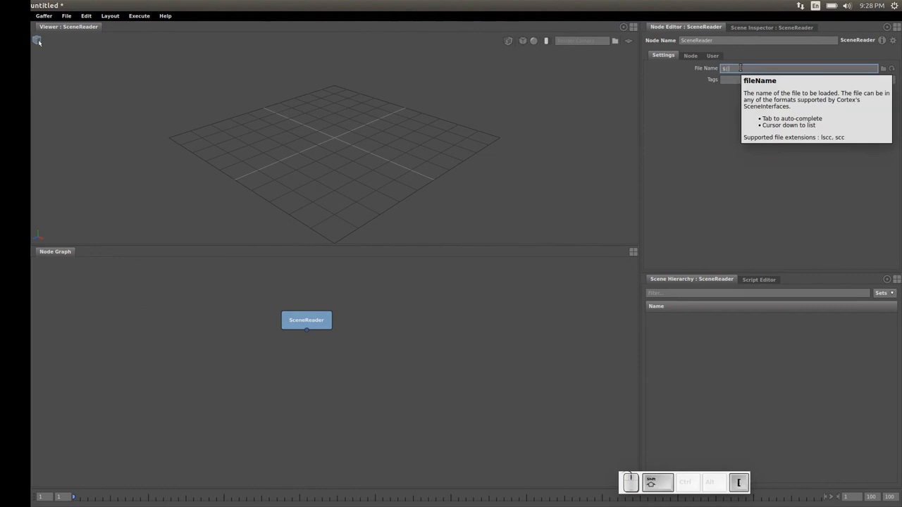
{"action": "type", "text": "{GAFFER_ROOT}"}
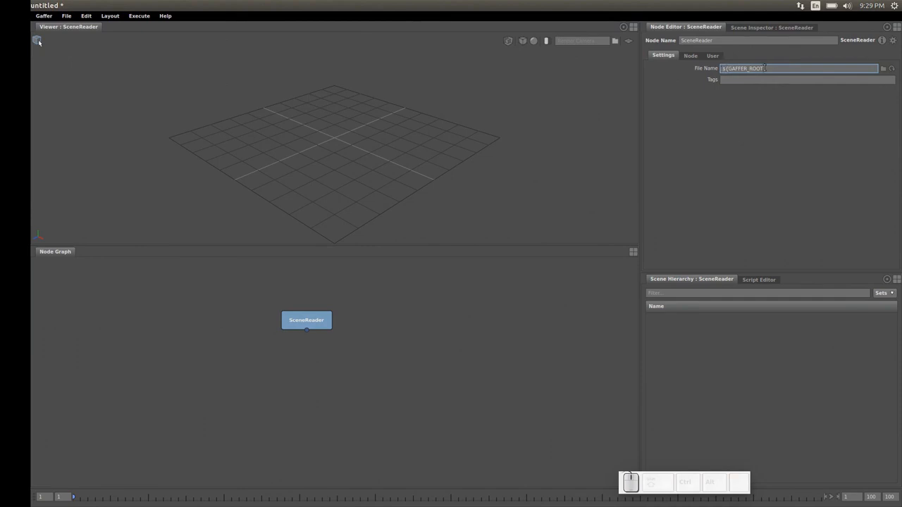
{"action": "type", "text": "/res"}
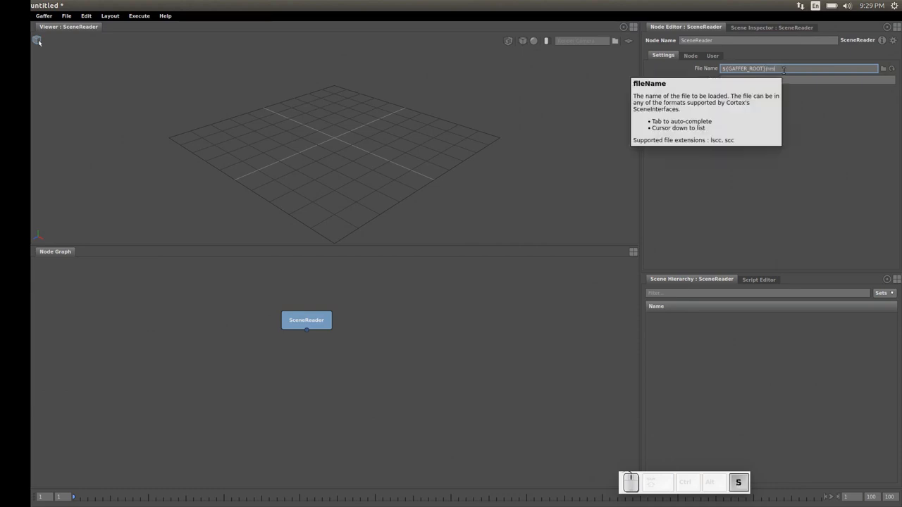
{"action": "key", "text": "Tab"}
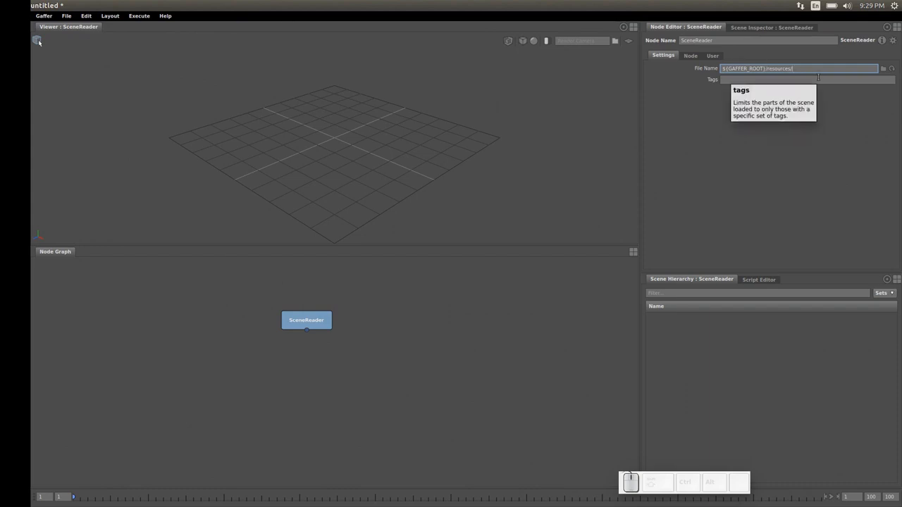
{"action": "type", "text": "gaff"}
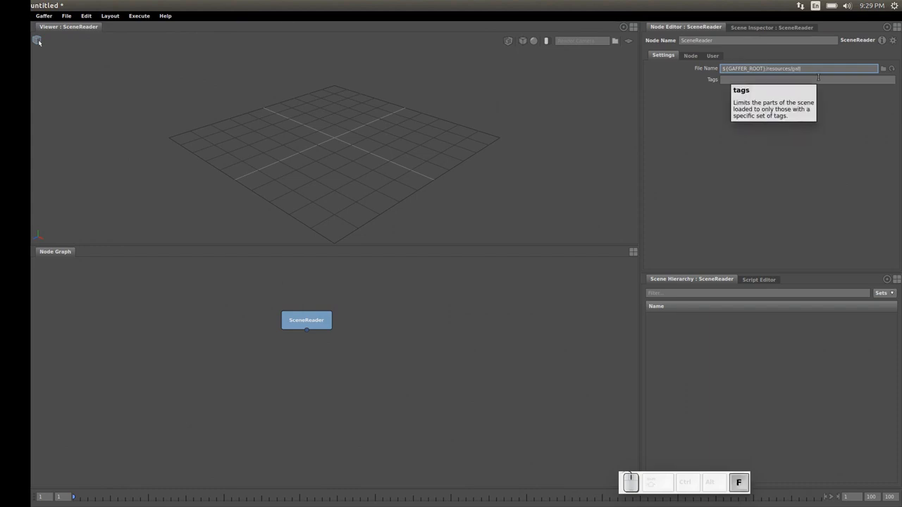
{"action": "type", "text": "erBot/caches/gafferBot.scc"}
{"action": "key", "text": "Return"}
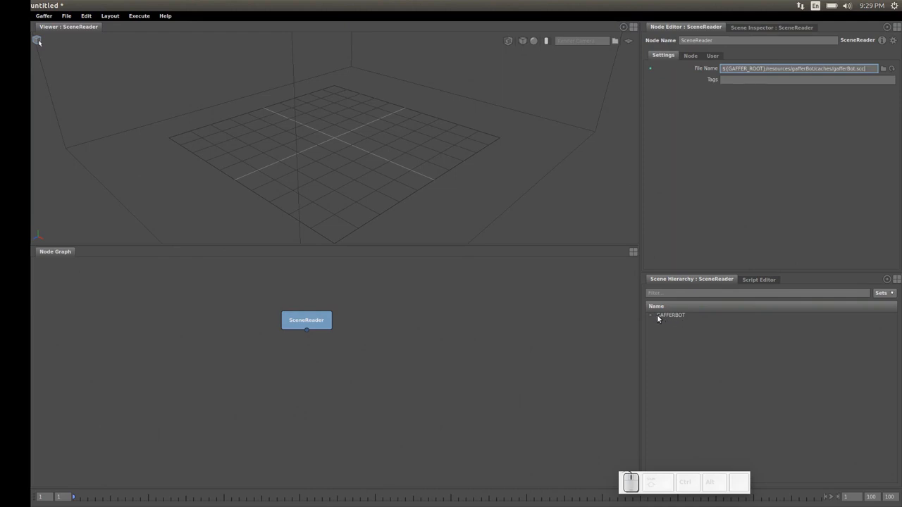
Select the GAFFERBOT location by its bounding box in the Viewer.
{"action": "left_click", "coordinate": [288, 13]}
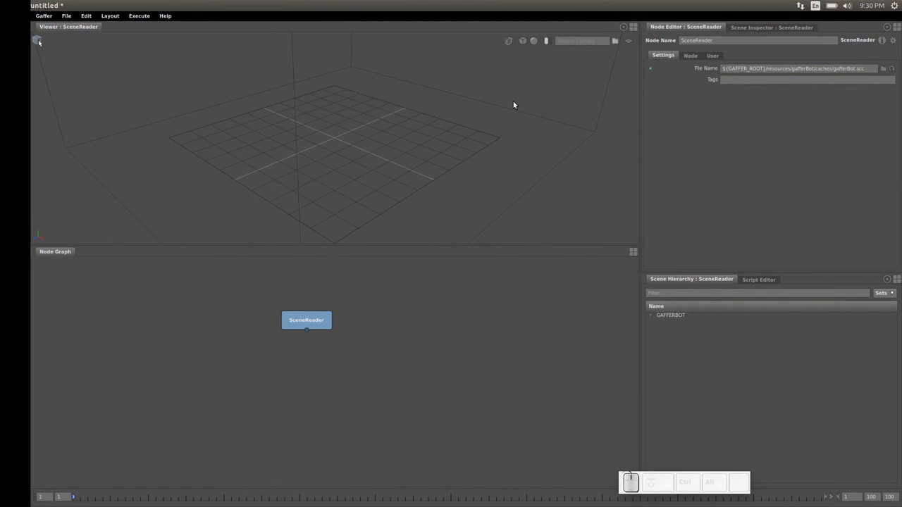
{"action": "left_click", "coordinate": [528, 92]}
{"action": "left_click_drag", "start_coordinate": [483, 121], "coordinate": [473, 123]}
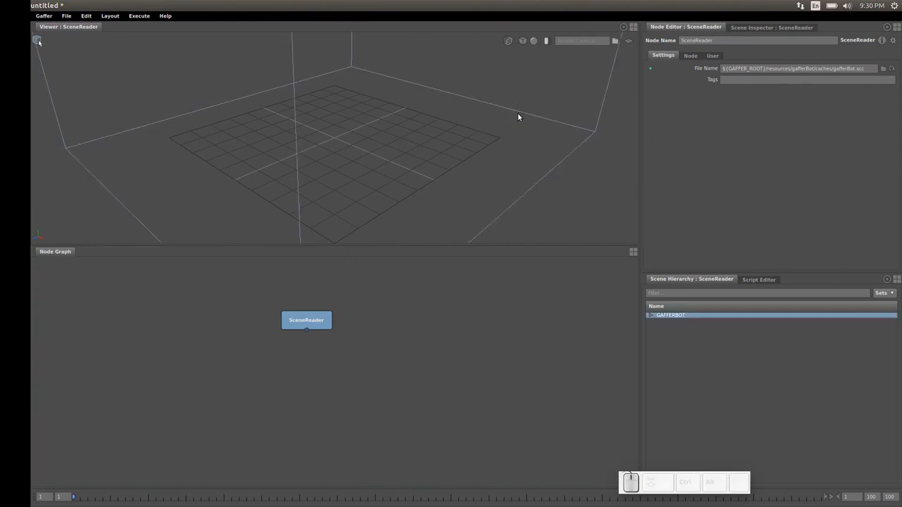
Frame the GAFFERBOT bounding box in the Viewer and expand the Scene Hierarchy level by level through C_torso_GRP and C_key_GRP to C_key_CPT's children.
{"action": "key", "text": "f"}
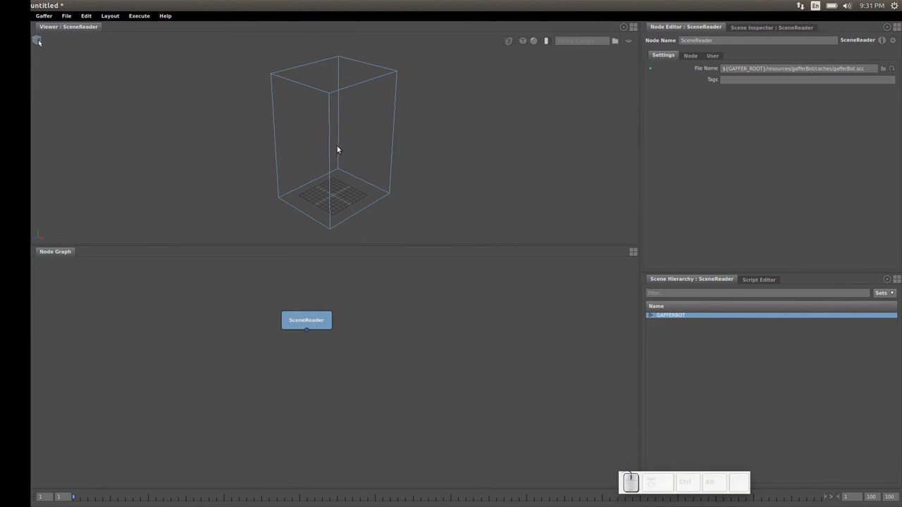
{"action": "left_click", "coordinate": [650, 315]}
{"action": "left_click", "coordinate": [661, 320]}
{"action": "left_click", "coordinate": [669, 326]}
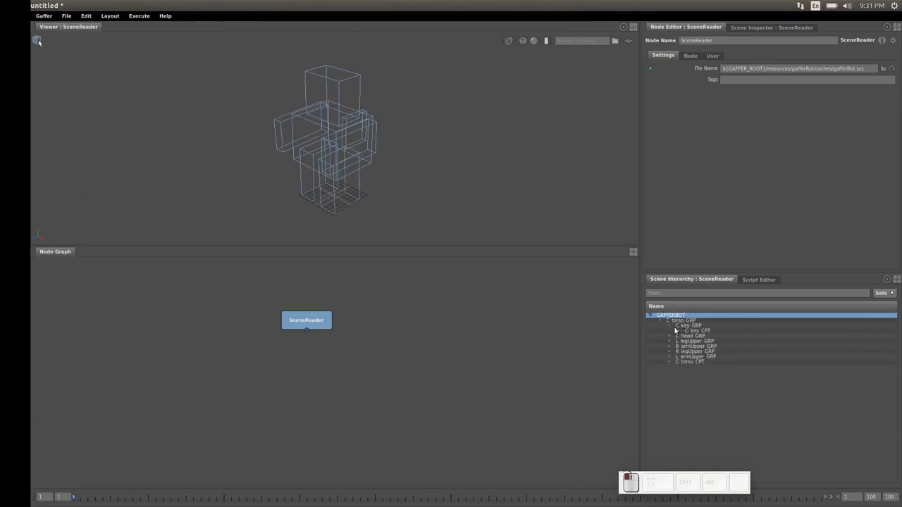
{"action": "left_click", "coordinate": [680, 331]}
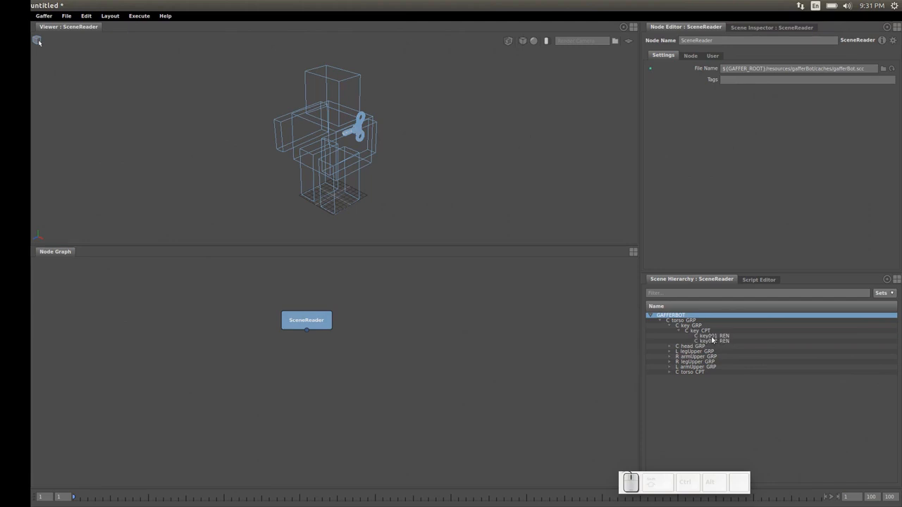
Collapse GAFFERBOT in the Scene Hierarchy, fully expand all its locations at once to look through them, and collapse it again.
{"action": "left_click", "coordinate": [650, 316], "text": "shift"}
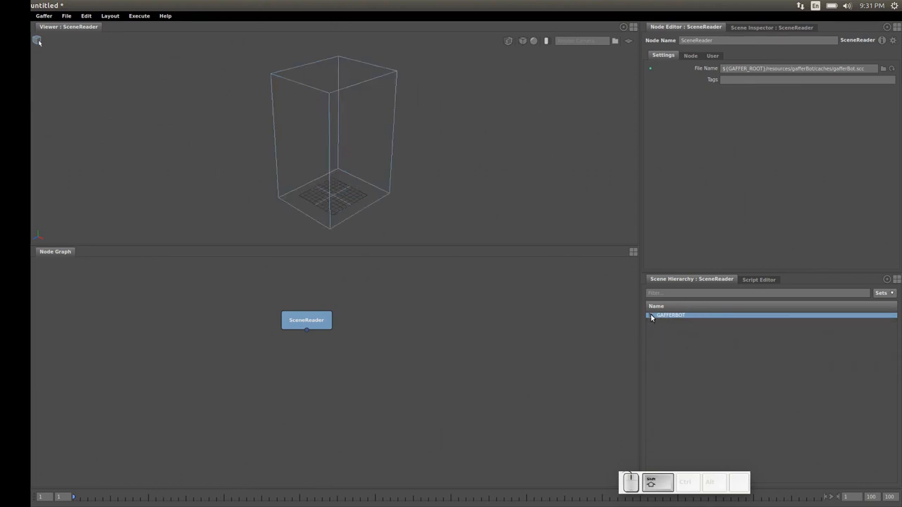
{"action": "left_click", "coordinate": [651, 315], "text": "shift"}
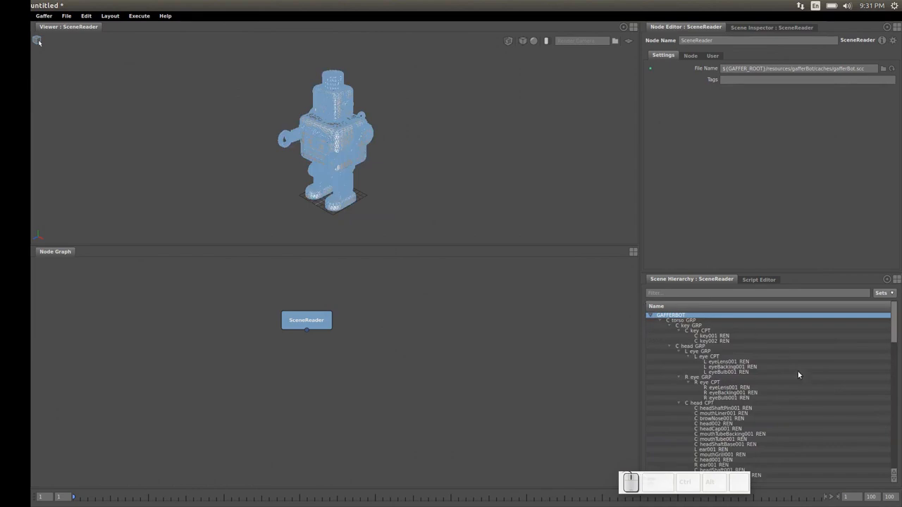
{"action": "left_click_drag", "start_coordinate": [892, 330], "coordinate": [881, 314]}
{"action": "left_click", "coordinate": [651, 318]}
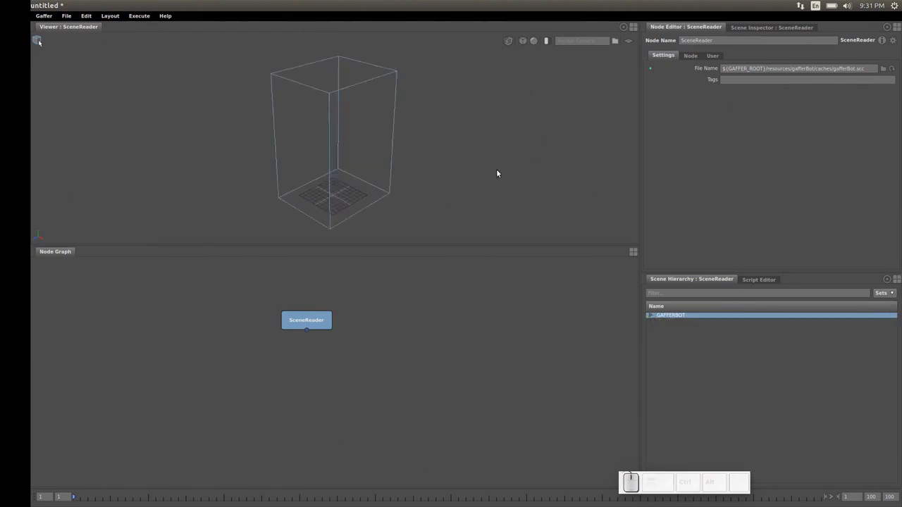
Select the robot's bounding box in the Viewer, expand it level by level down to the geometry, and collapse it back to GAFFERBOT.
{"action": "left_click_drag", "start_coordinate": [415, 137], "coordinate": [361, 157]}
{"action": "key", "text": "Down"}
{"action": "key", "text": "Down"}
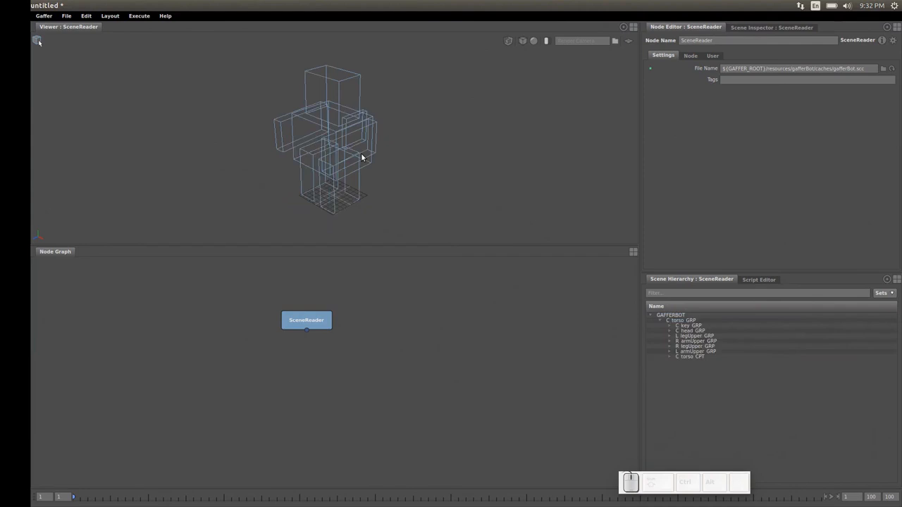
{"action": "key", "text": "Down"}
{"action": "key", "text": "Down"}
{"action": "key", "text": "Down"}
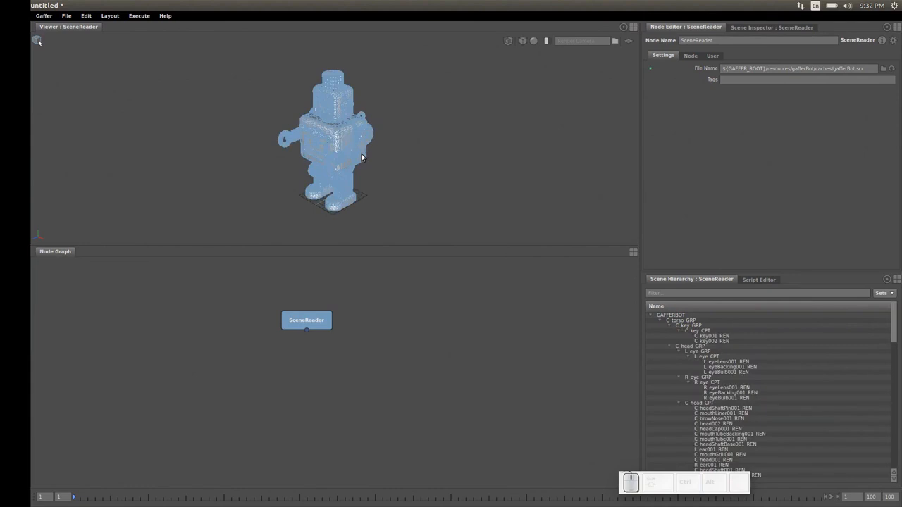
{"action": "key", "text": "Up"}
{"action": "key", "text": "Up"}
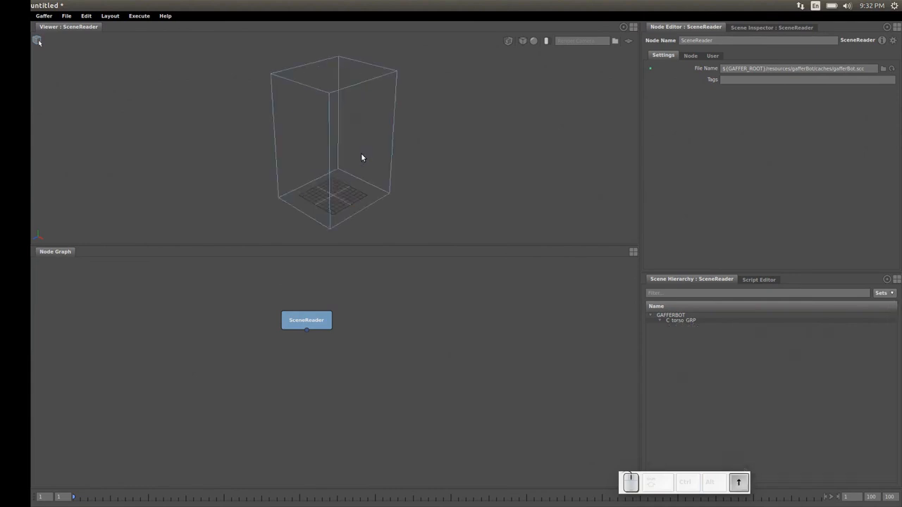
{"action": "key", "text": "Up"}
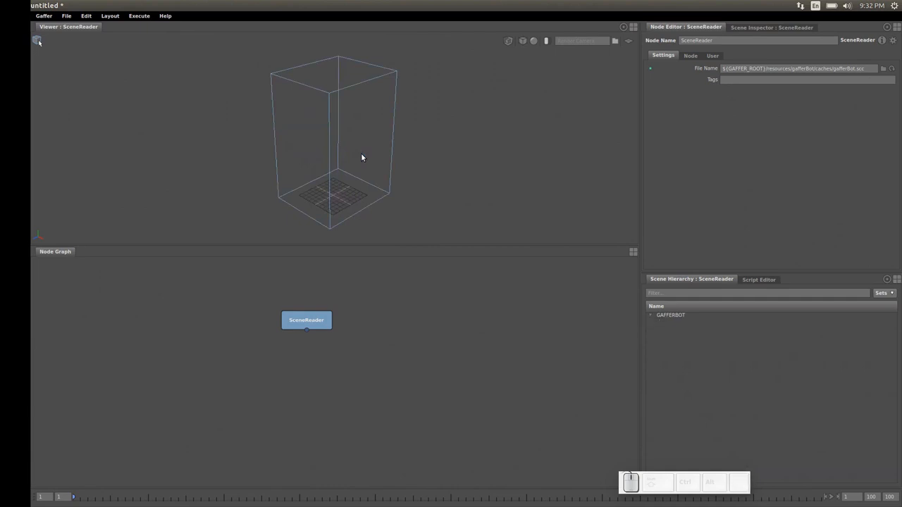
Fully expand the selected GAFFERBOT location from the Viewer in one go and fully collapse it again, repeating this once.
{"action": "key", "text": "shift+Down"}
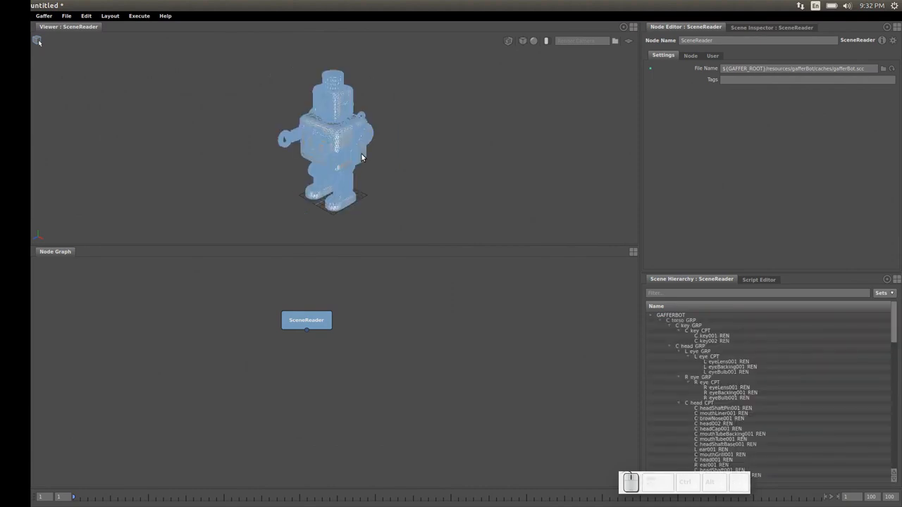
{"action": "key", "text": "shift+Up"}
{"action": "key", "text": "shift+Up"}
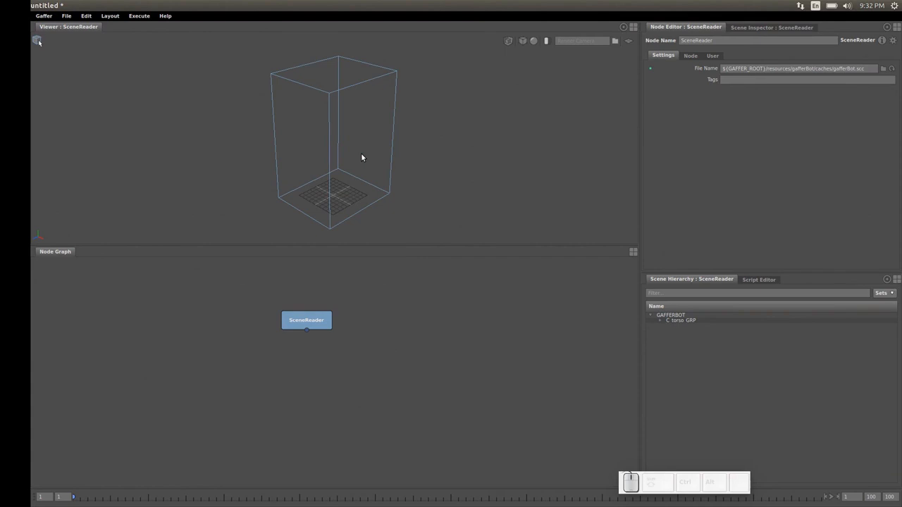
{"action": "key", "text": "shift+Down"}
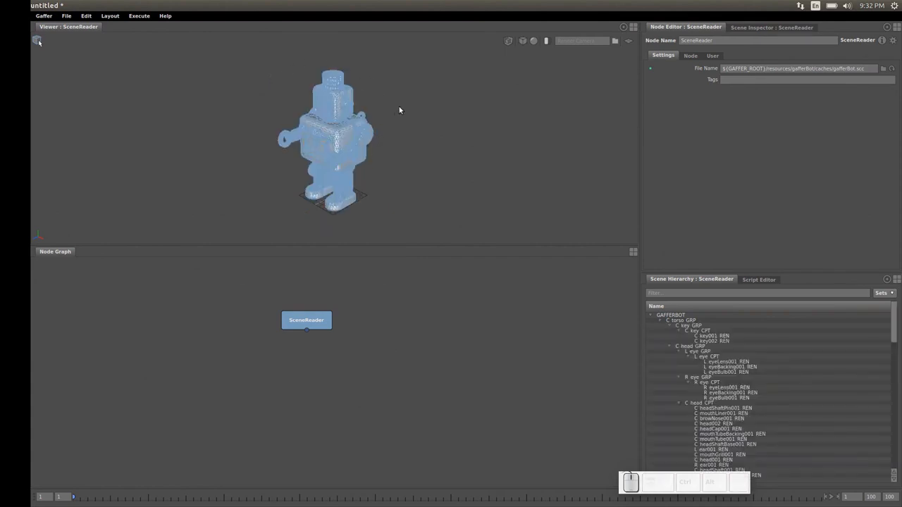
{"action": "key", "text": "shift+Up"}
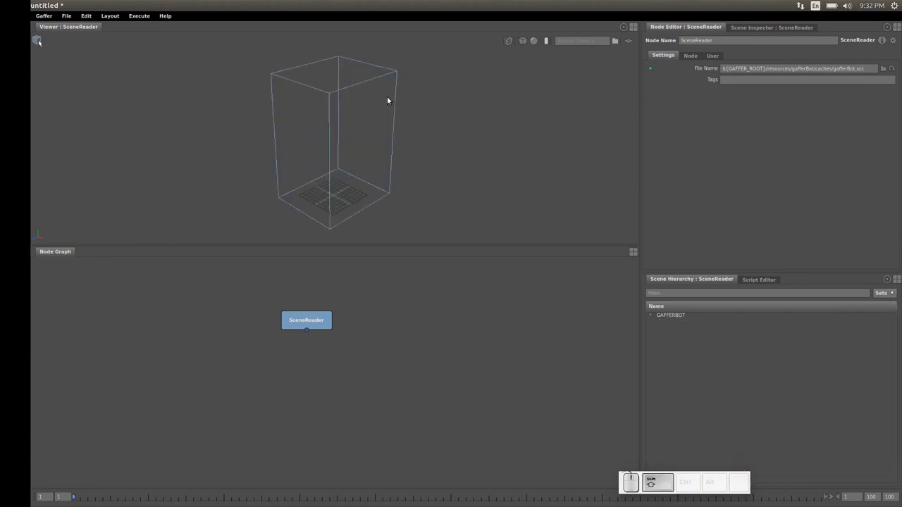
Set the Viewer to display all scene locations expanded, deselect the robot, and view it larger from the front.
{"action": "left_click", "coordinate": [508, 41]}
{"action": "left_click", "coordinate": [525, 78]}
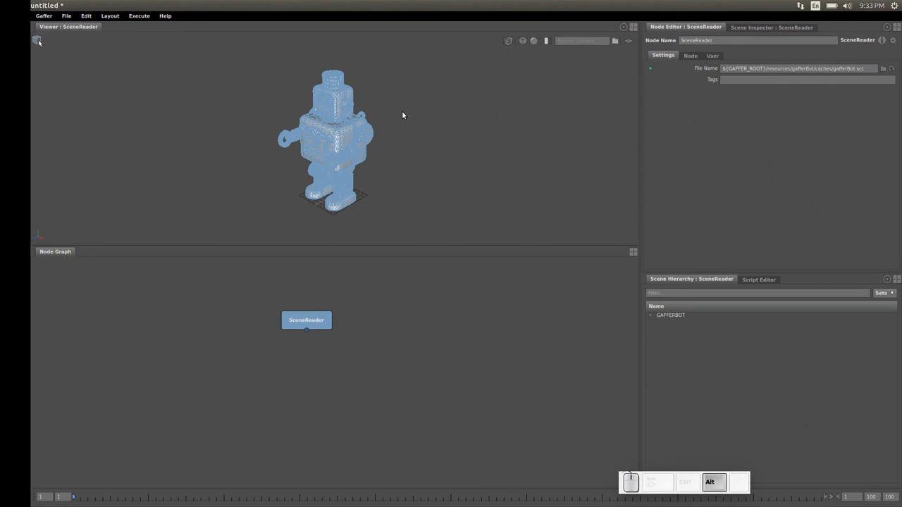
{"action": "left_click_drag", "start_coordinate": [402, 114], "coordinate": [372, 124], "text": "alt"}
{"action": "left_click", "coordinate": [443, 91]}
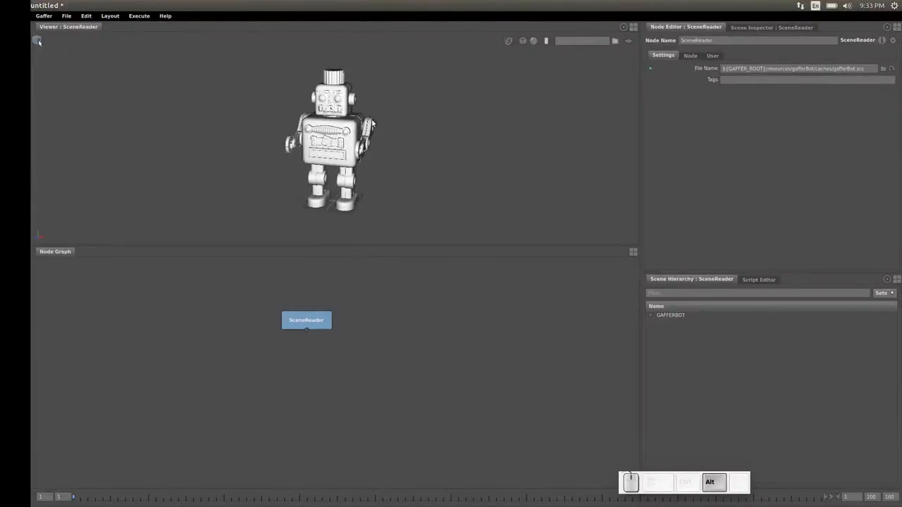
{"action": "mouse_move", "coordinate": [375, 108]}
{"action": "middle_mouse_down", "text": "alt"}
{"action": "mouse_move", "coordinate": [327, 113]}
{"action": "mouse_move", "coordinate": [482, 103]}
{"action": "mouse_move", "coordinate": [337, 101]}
{"action": "mouse_move", "coordinate": [401, 105]}
{"action": "mouse_move", "coordinate": [376, 115]}
{"action": "middle_mouse_up", "text": "alt"}
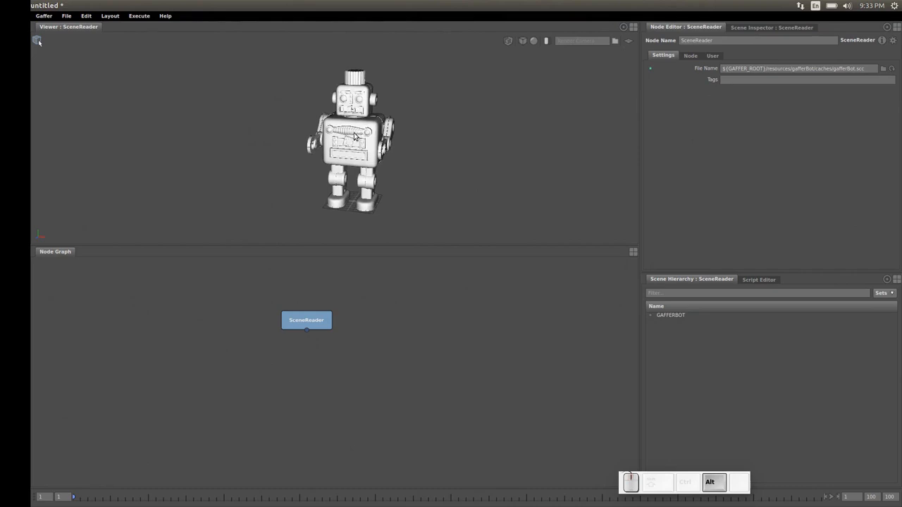
{"action": "right_click_drag", "start_coordinate": [357, 136], "coordinate": [319, 200], "text": "alt"}
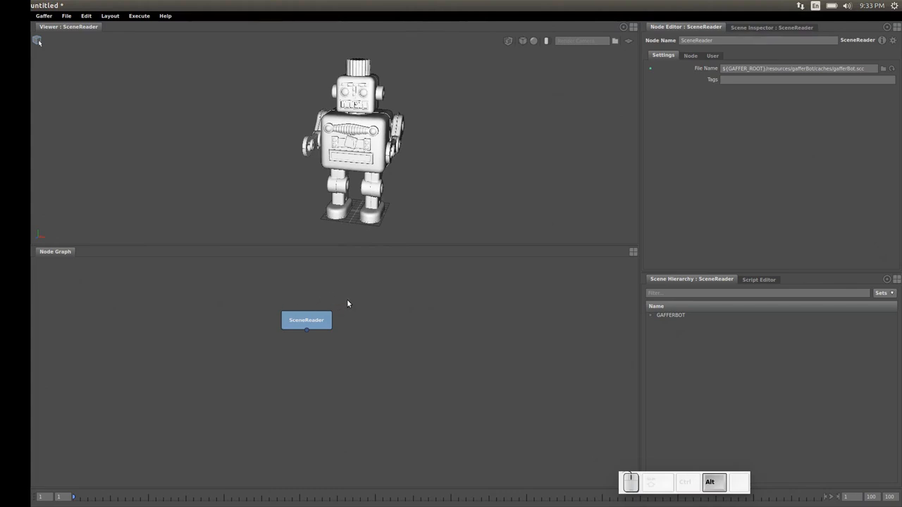
Deselect the SceneReader node, frame the Node Graph's contents, and select SceneReader again.
{"action": "middle_click_drag", "start_coordinate": [348, 296], "coordinate": [378, 336], "text": "alt"}
{"action": "right_click_drag", "start_coordinate": [328, 342], "coordinate": [406, 308], "text": "alt"}
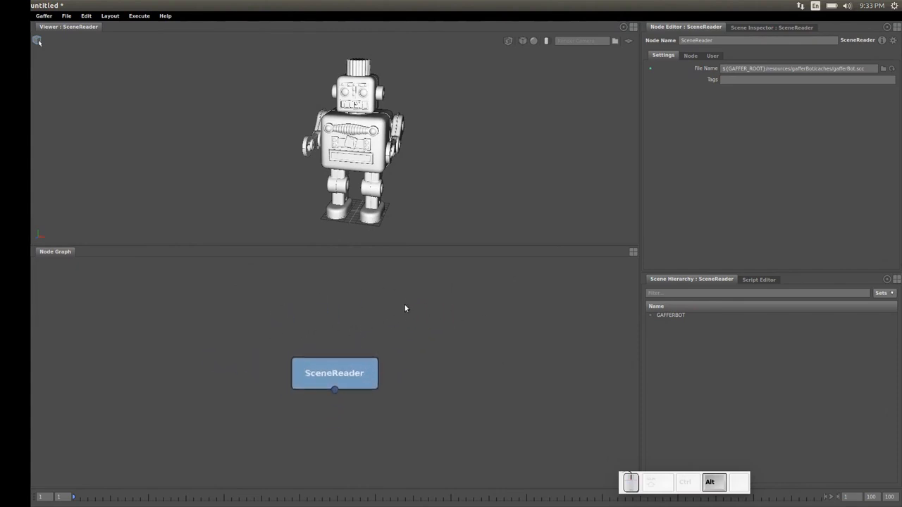
{"action": "left_click", "coordinate": [405, 309]}
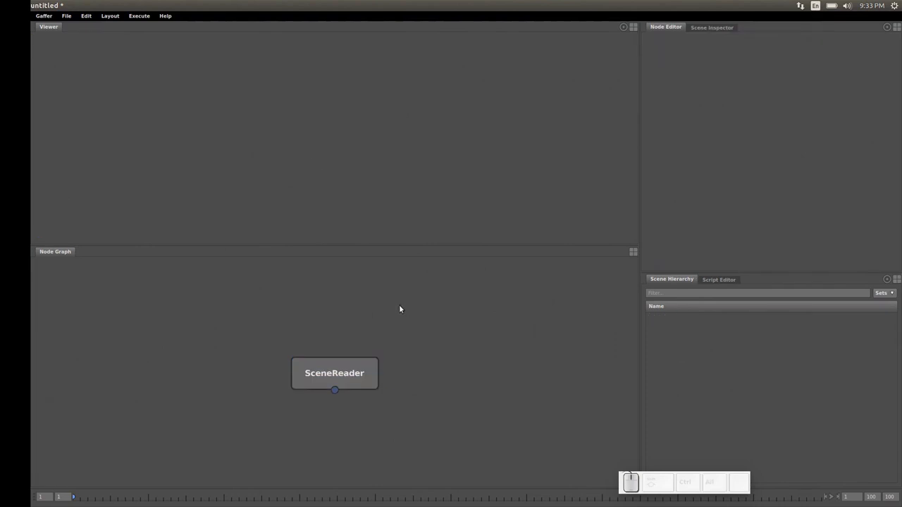
{"action": "key", "text": "f"}
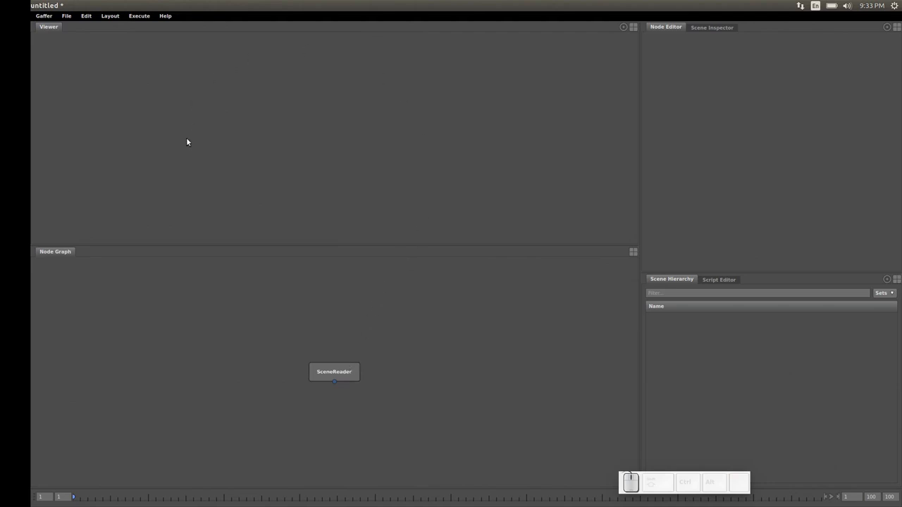
{"action": "left_click", "coordinate": [345, 370]}
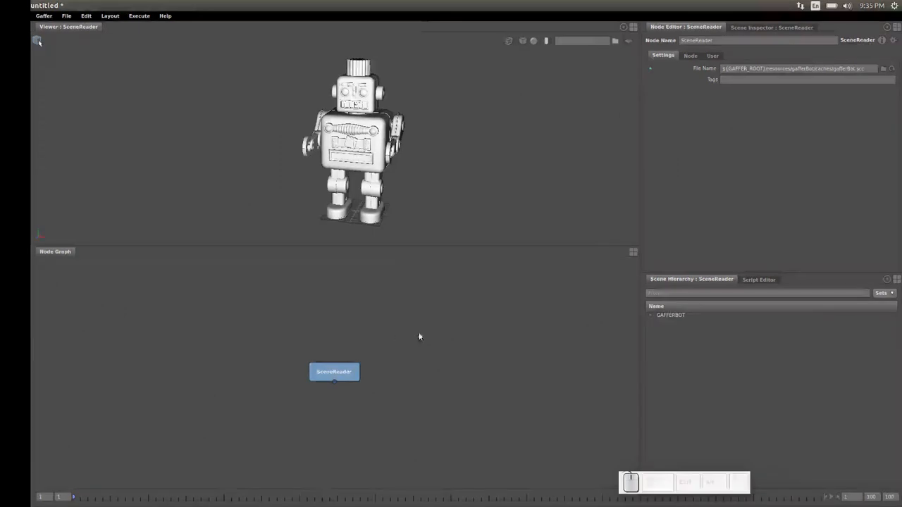
Create a Camera node in the Node Graph, line it up level beside the SceneReader node, and select it.
{"action": "left_click_drag", "start_coordinate": [398, 344], "coordinate": [341, 331], "text": "alt"}
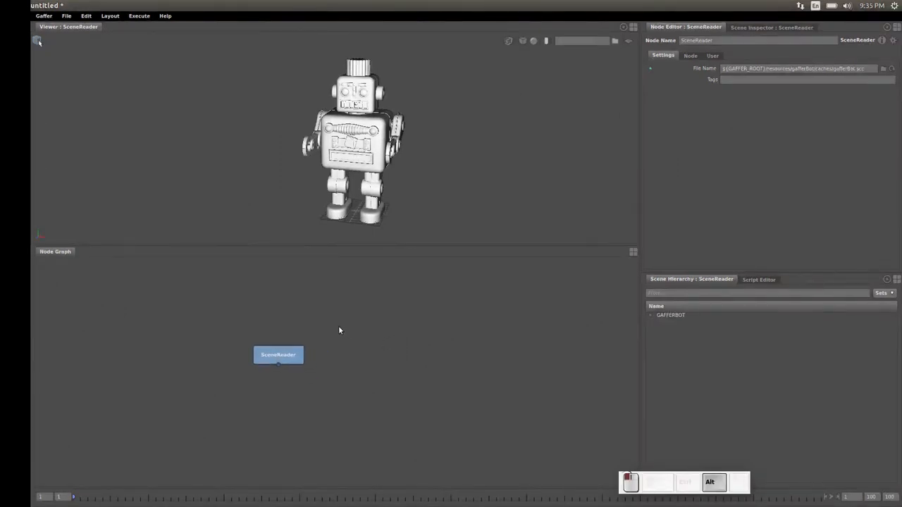
{"action": "left_click", "coordinate": [376, 339]}
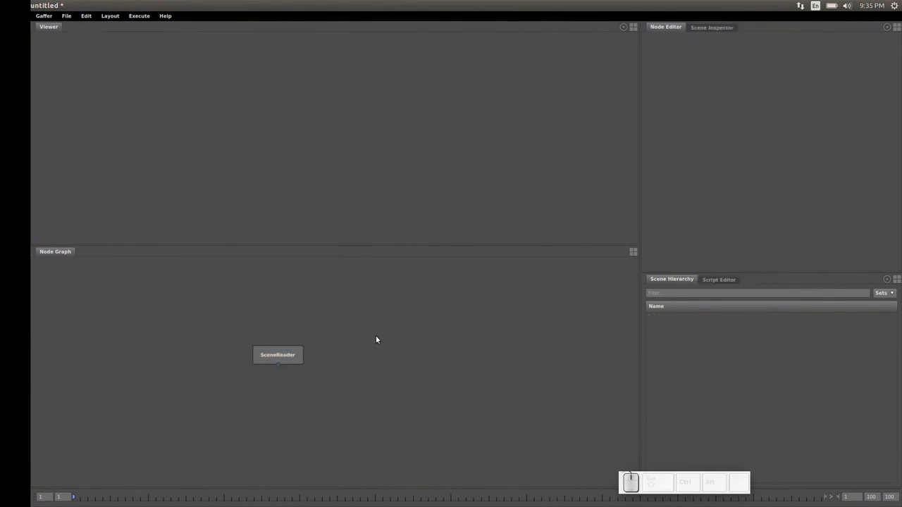
{"action": "key", "text": "Tab"}
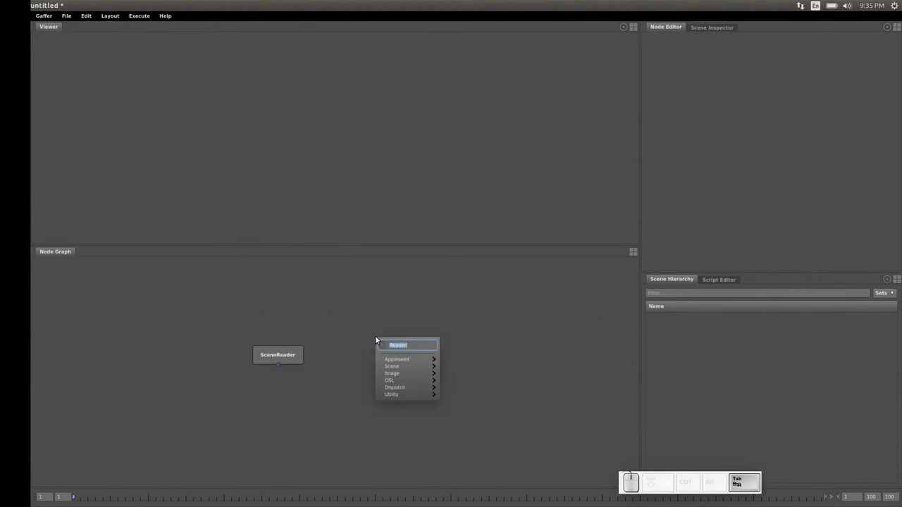
{"action": "type", "text": "cam"}
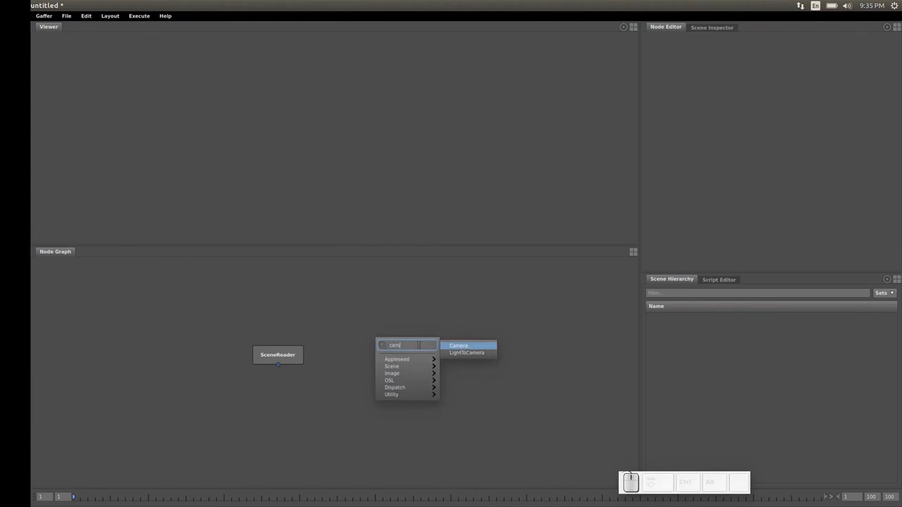
{"action": "left_click", "coordinate": [459, 346]}
{"action": "left_click_drag", "start_coordinate": [391, 339], "coordinate": [384, 354]}
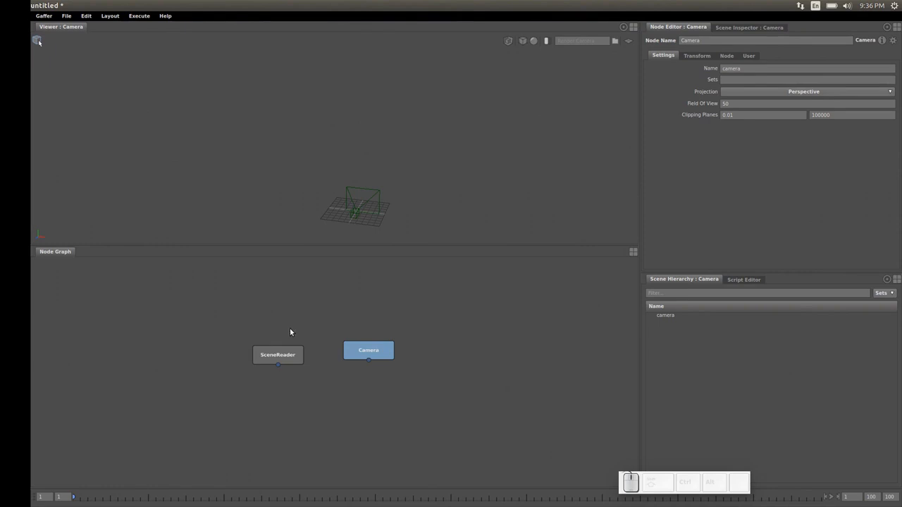
{"action": "left_click_drag", "start_coordinate": [286, 356], "coordinate": [294, 350]}
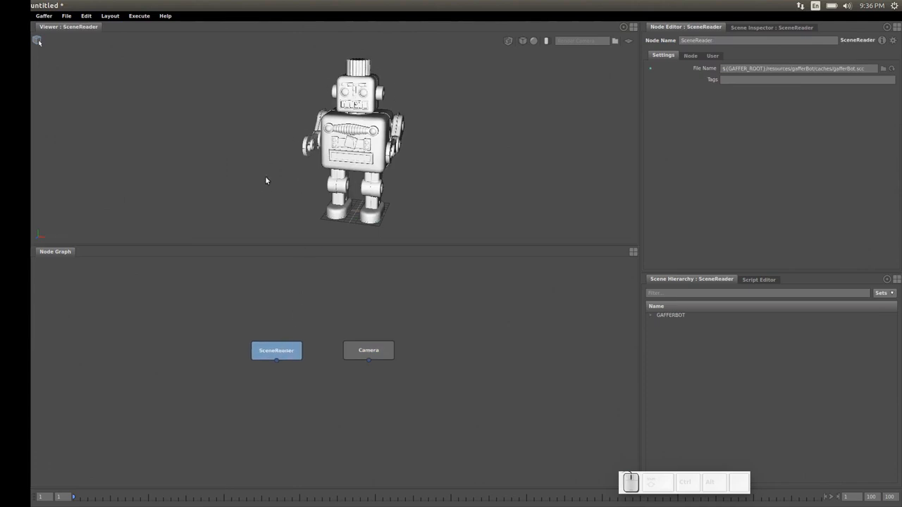
{"action": "left_click", "coordinate": [361, 350]}
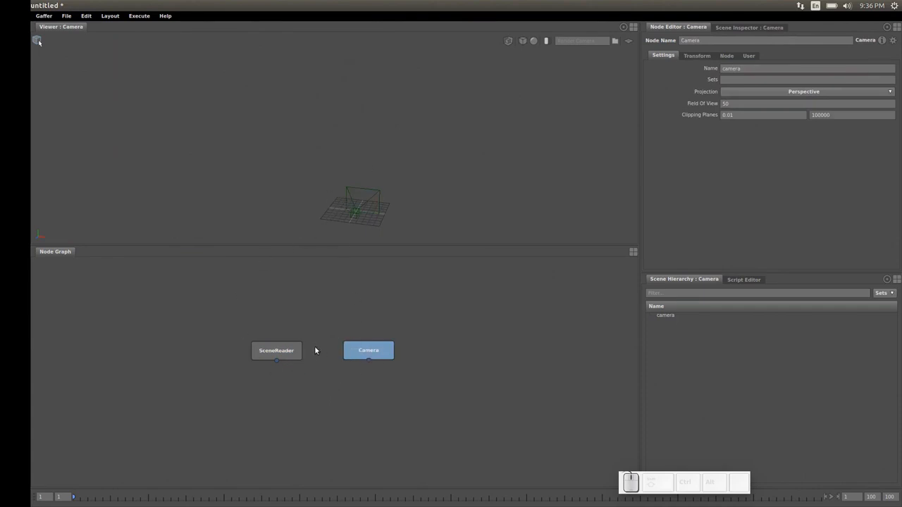
Create a Group node in the Node Graph and place it below and between the SceneReader and Camera nodes.
{"action": "left_click", "coordinate": [309, 401]}
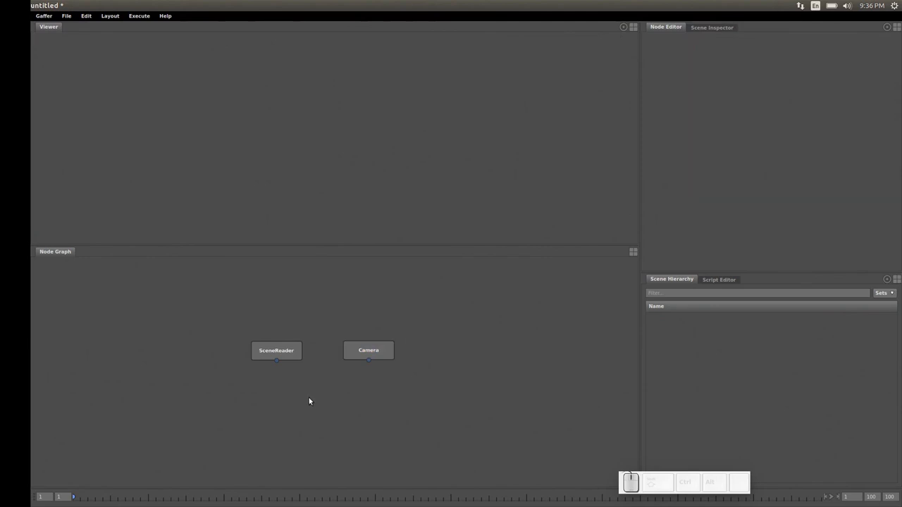
{"action": "key", "text": "Tab"}
{"action": "type", "text": "group"}
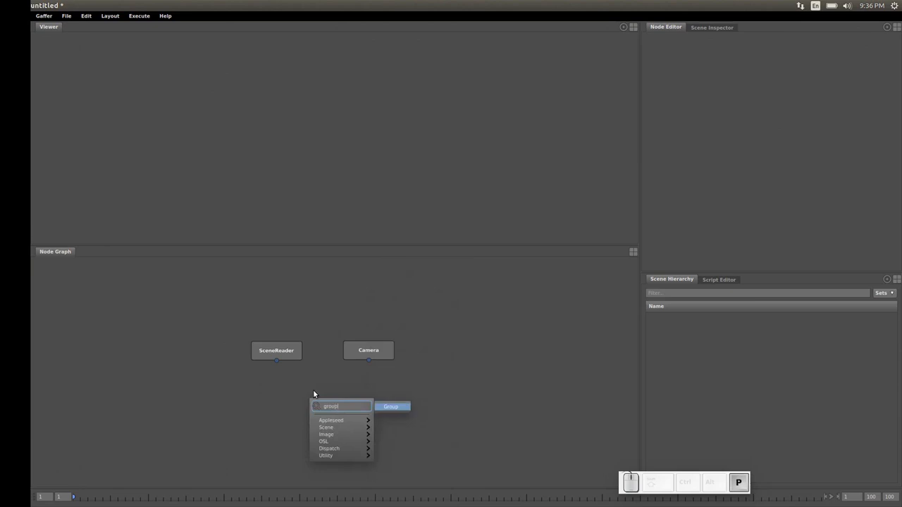
{"action": "key", "text": "Return"}
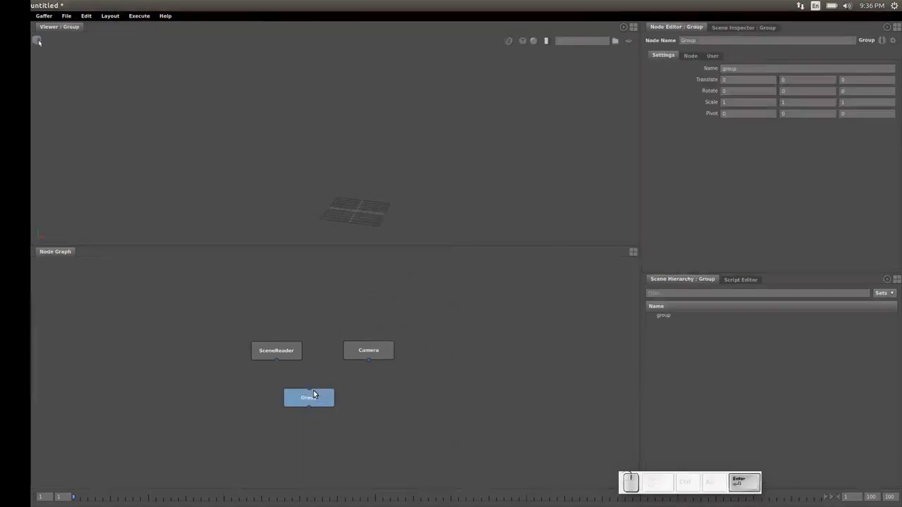
{"action": "left_click_drag", "start_coordinate": [317, 402], "coordinate": [328, 417]}
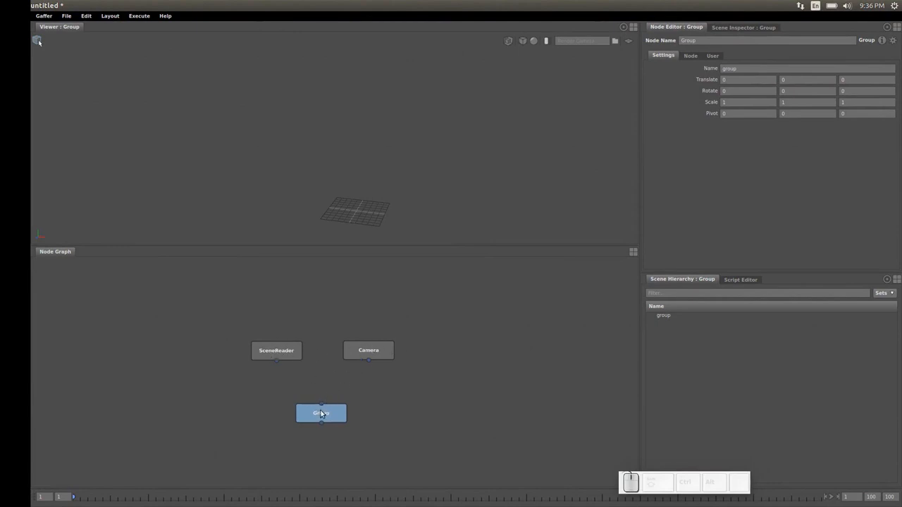
Connect the SceneReader node's out plug to the Group node's input.
{"action": "right_click_drag", "start_coordinate": [275, 366], "coordinate": [359, 362], "text": "alt"}
{"action": "left_click_drag", "start_coordinate": [348, 364], "coordinate": [328, 361], "text": "alt"}
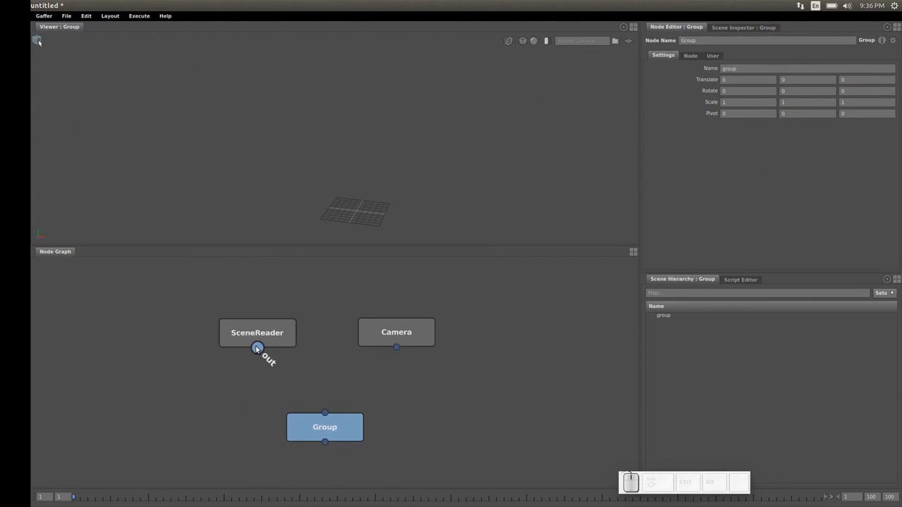
{"action": "left_click_drag", "start_coordinate": [258, 348], "coordinate": [325, 414]}
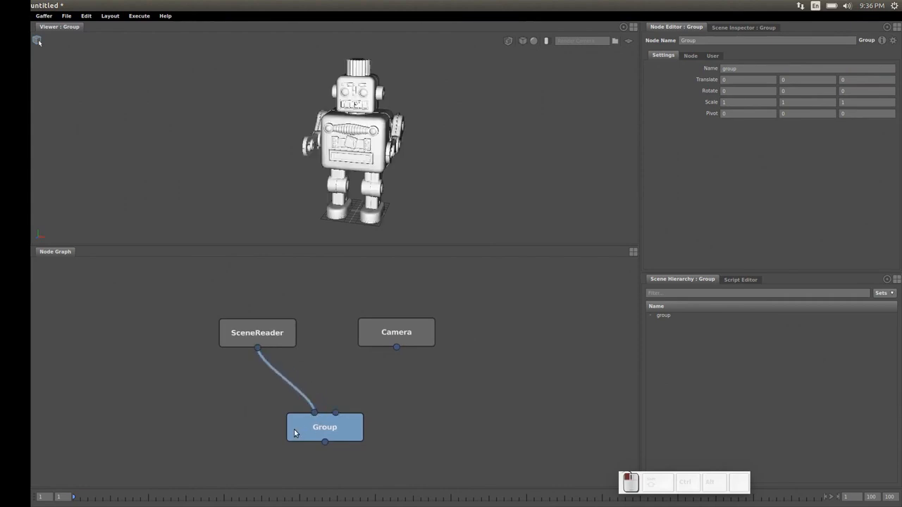
Connect the Camera node's out plug to the Group node's free input.
{"action": "left_click_drag", "start_coordinate": [397, 349], "coordinate": [335, 413]}
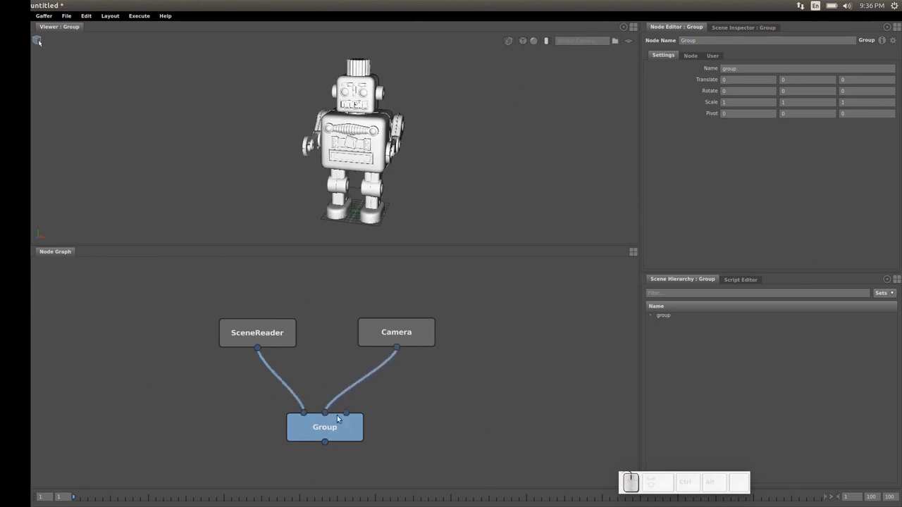
Examine the camera between the robot's feet in the Viewer, selecting it and viewing the scene from several angles.
{"action": "right_click_drag", "start_coordinate": [363, 213], "coordinate": [473, 195], "text": "alt"}
{"action": "middle_click_drag", "start_coordinate": [370, 200], "coordinate": [328, 98], "text": "alt"}
{"action": "right_click_drag", "start_coordinate": [352, 139], "coordinate": [479, 135], "text": "alt"}
{"action": "left_click_drag", "start_coordinate": [373, 157], "coordinate": [338, 161], "text": "alt"}
{"action": "left_click", "coordinate": [327, 190]}
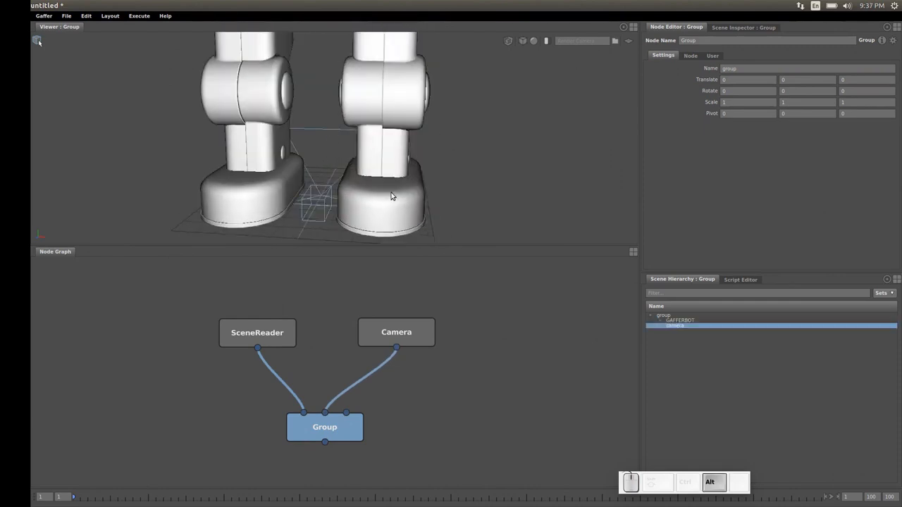
{"action": "right_click_drag", "start_coordinate": [399, 191], "coordinate": [321, 224], "text": "alt"}
{"action": "right_click_drag", "start_coordinate": [370, 198], "coordinate": [345, 210], "text": "alt"}
{"action": "left_click_drag", "start_coordinate": [407, 186], "coordinate": [371, 173], "text": "alt"}
{"action": "middle_click_drag", "start_coordinate": [365, 157], "coordinate": [363, 214], "text": "alt"}
{"action": "right_click_drag", "start_coordinate": [363, 217], "coordinate": [296, 219], "text": "alt"}
{"action": "left_click_drag", "start_coordinate": [324, 212], "coordinate": [359, 213], "text": "alt"}
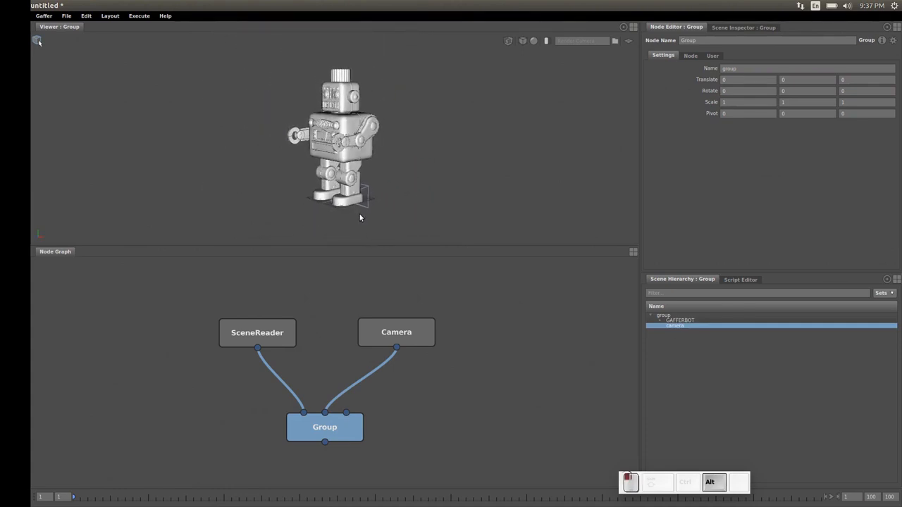
Set the Camera node's Translate to 19, 13, 31 and its Y rotation to 30.
{"action": "left_click", "coordinate": [402, 334]}
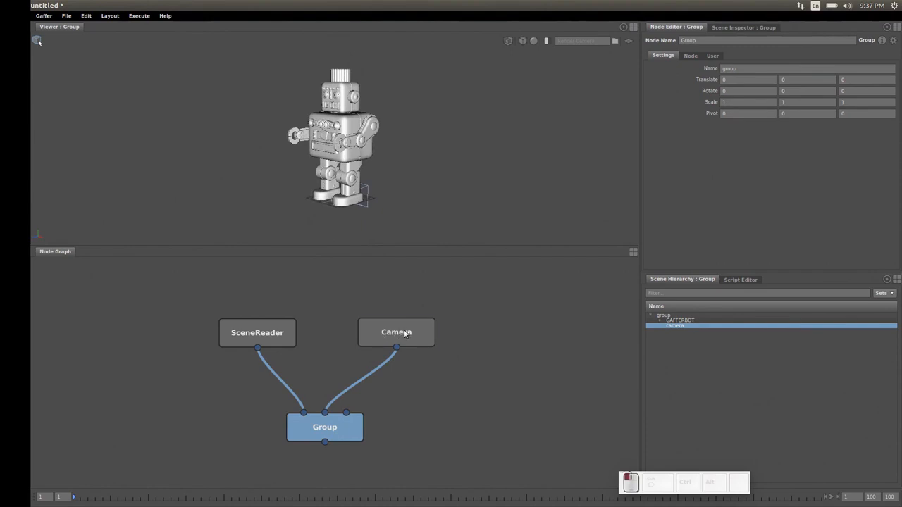
{"action": "left_click", "coordinate": [697, 56]}
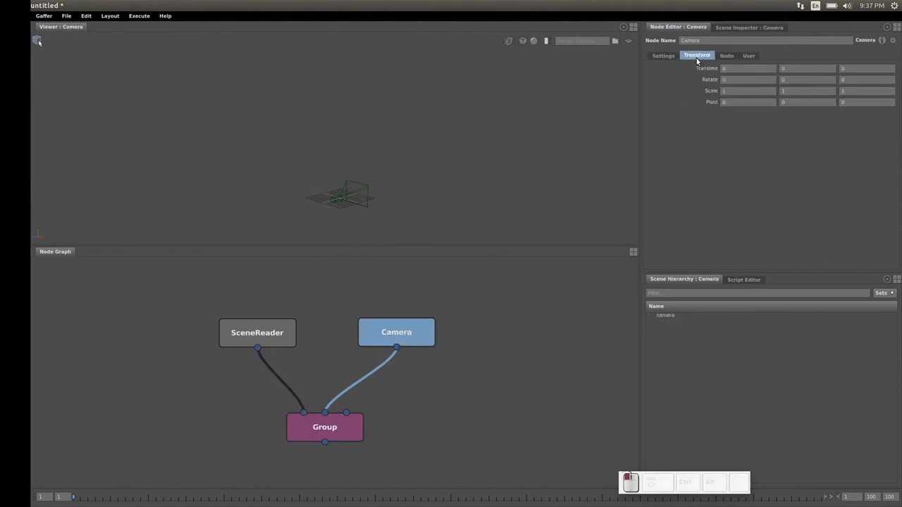
{"action": "left_click", "coordinate": [735, 68]}
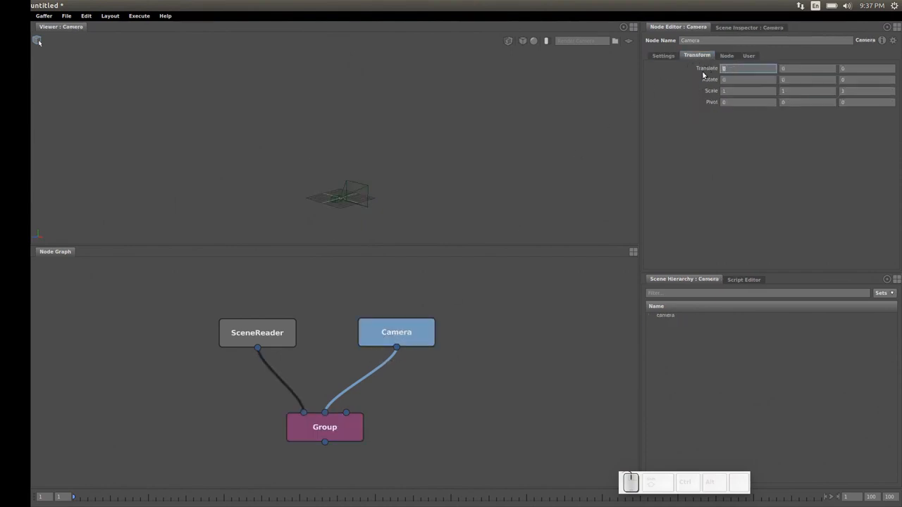
{"action": "type", "text": "19"}
{"action": "key", "text": "Tab"}
{"action": "type", "text": "13"}
{"action": "key", "text": "Tab"}
{"action": "type", "text": "31"}
{"action": "key", "text": "Tab"}
{"action": "key", "text": "Tab"}
{"action": "type", "text": "30"}
{"action": "key", "text": "Return"}
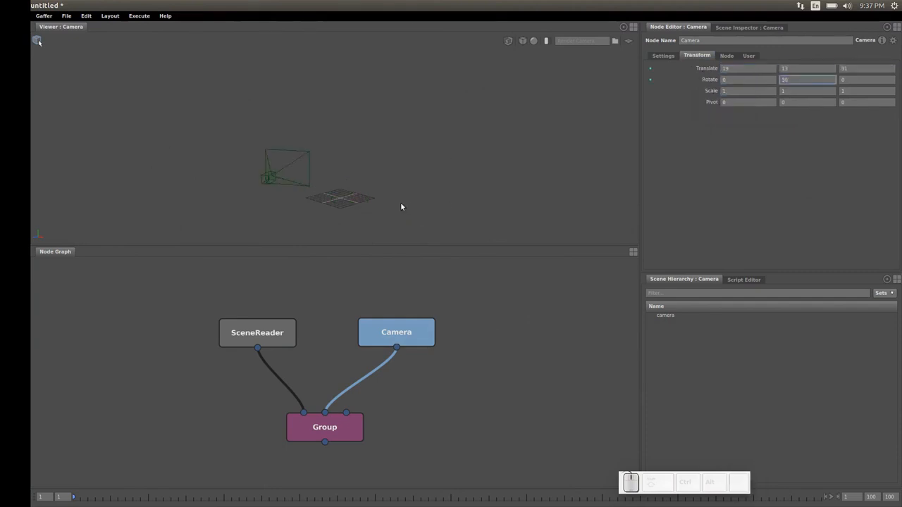
Show the Group node's scene and make the Viewer look through /group/camera.
{"action": "left_click", "coordinate": [343, 428]}
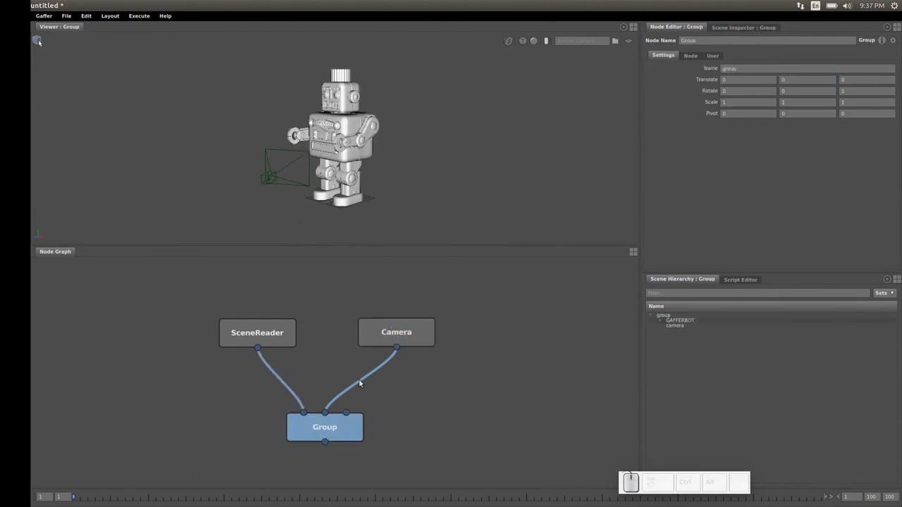
{"action": "left_click_drag", "start_coordinate": [294, 189], "coordinate": [361, 180], "text": "alt"}
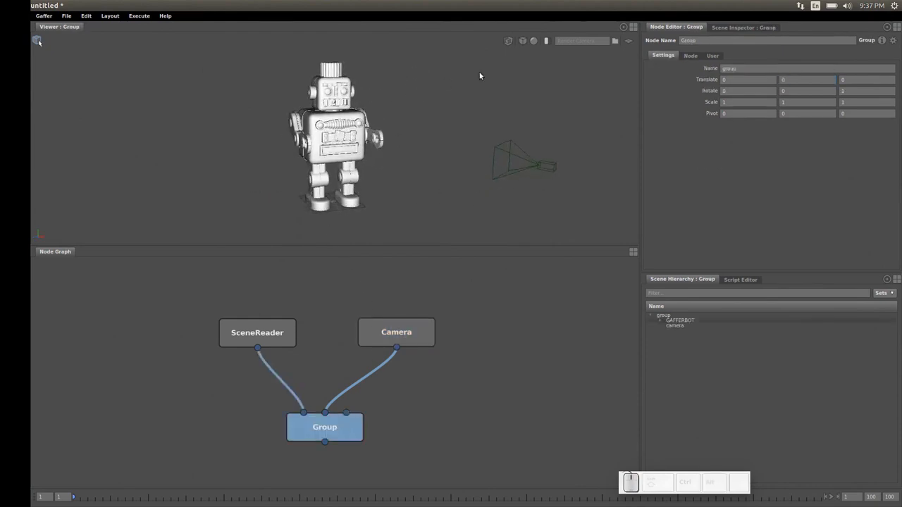
{"action": "left_click", "coordinate": [546, 40]}
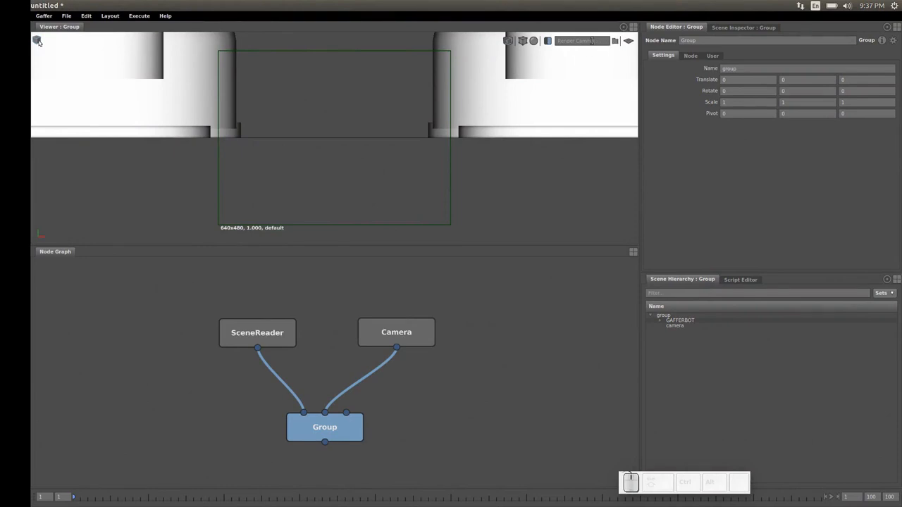
{"action": "left_click", "coordinate": [615, 42]}
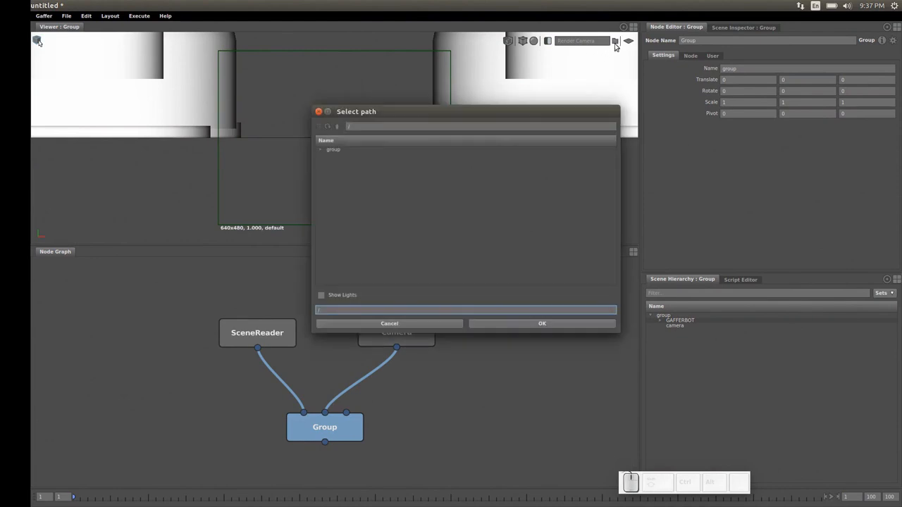
{"action": "left_click", "coordinate": [321, 150]}
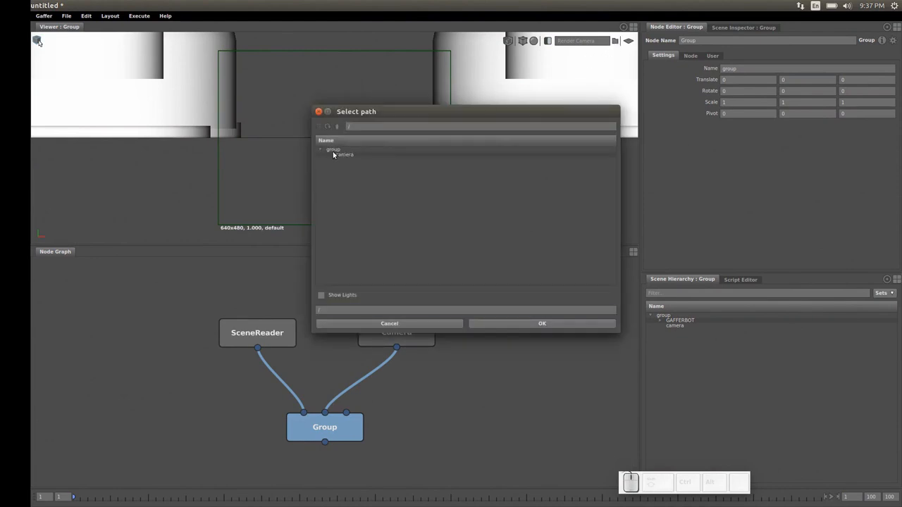
{"action": "left_click", "coordinate": [345, 155]}
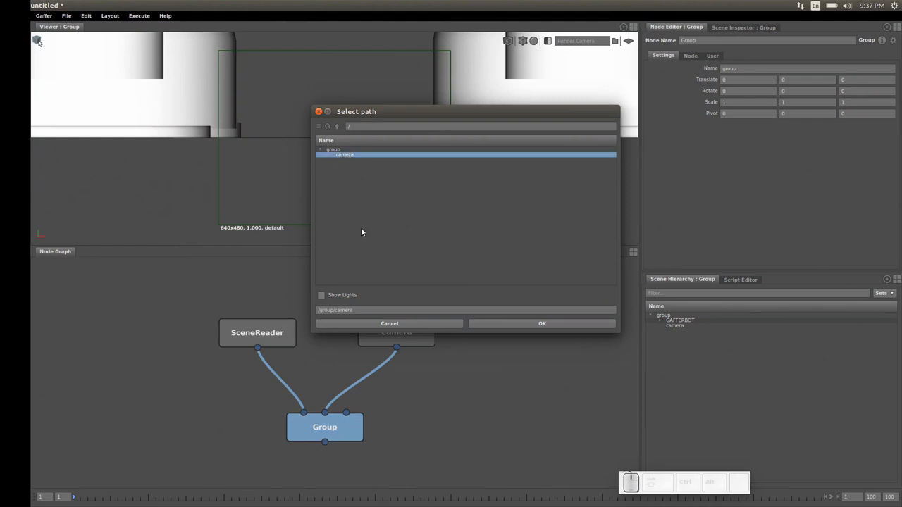
{"action": "left_click", "coordinate": [518, 323]}
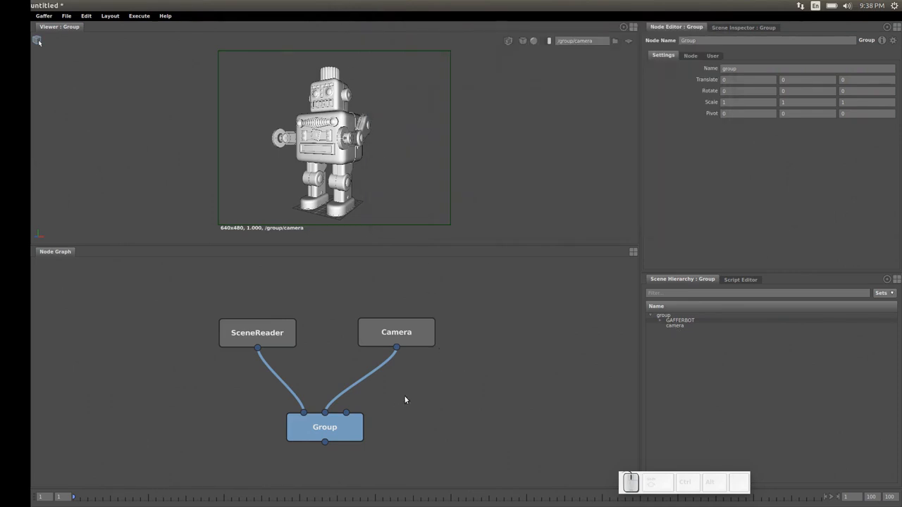
Create an AppleseedOptions node connected below the Group node.
{"action": "mouse_move", "coordinate": [403, 398]}
{"action": "right_mouse_down", "text": "alt"}
{"action": "mouse_move", "coordinate": [407, 380]}
{"action": "mouse_move", "coordinate": [429, 364]}
{"action": "mouse_move", "coordinate": [401, 384]}
{"action": "right_mouse_up", "text": "alt"}
{"action": "middle_click_drag", "start_coordinate": [401, 379], "coordinate": [378, 351], "text": "alt"}
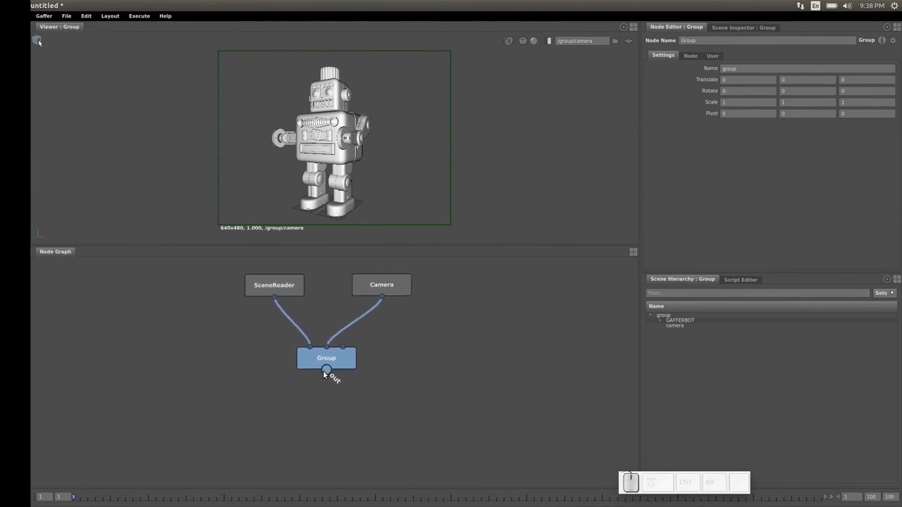
{"action": "key", "text": "Tab"}
{"action": "type", "text": "apple"}
{"action": "left_click", "coordinate": [431, 387]}
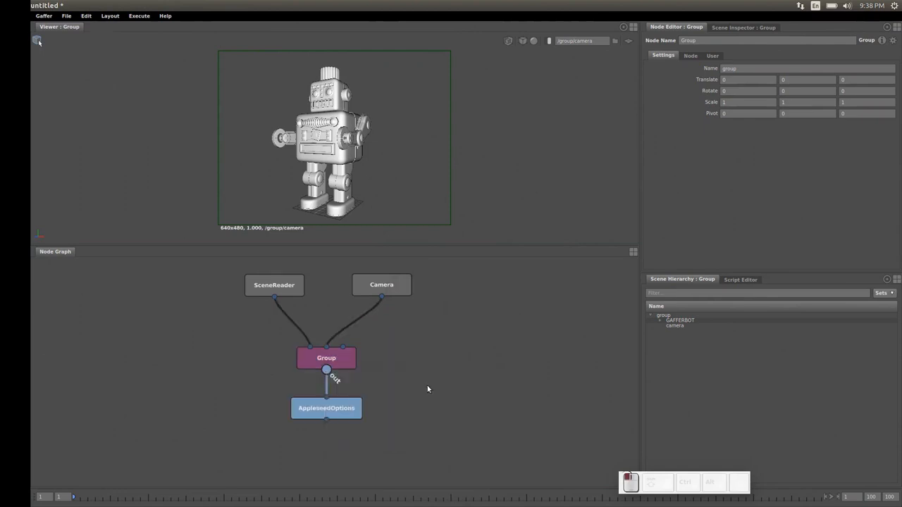
Add a StandardOptions node connected below the AppleseedOptions node.
{"action": "middle_click_drag", "start_coordinate": [348, 397], "coordinate": [335, 371], "text": "alt"}
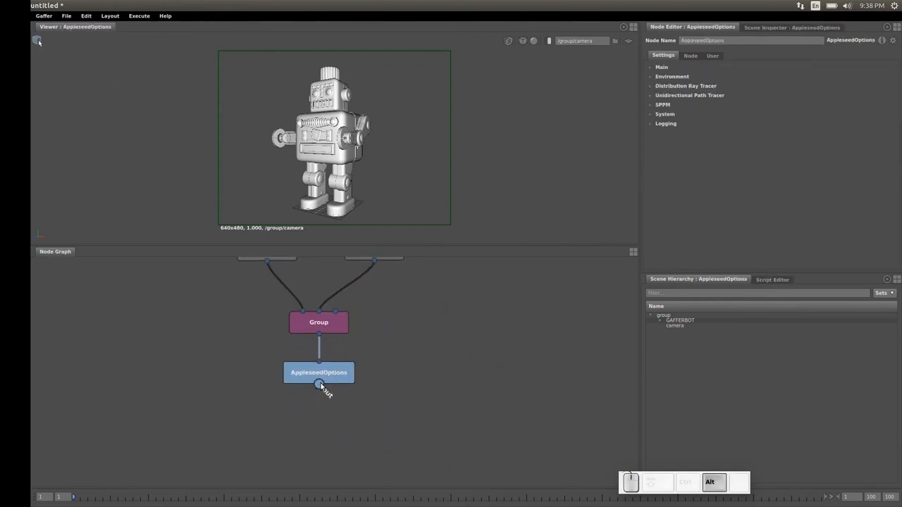
{"action": "key", "text": "Tab"}
{"action": "type", "text": "opti"}
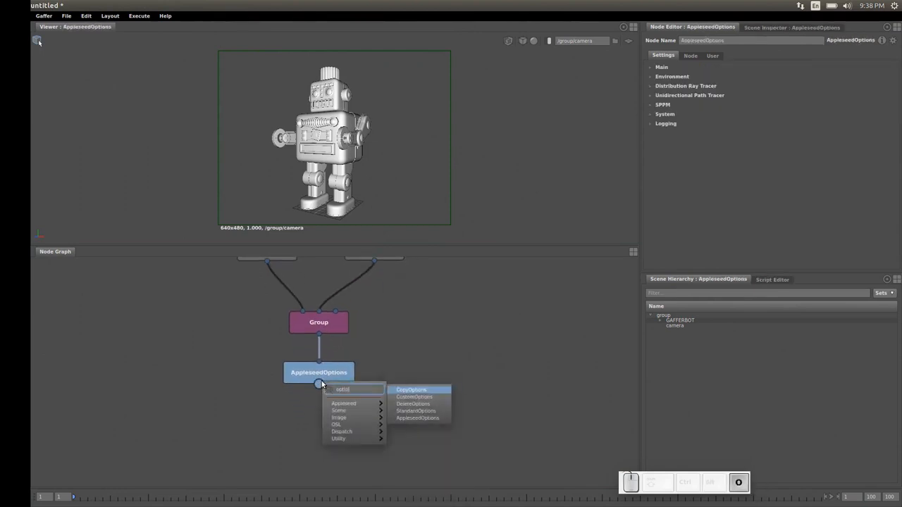
{"action": "key", "text": "Down"}
{"action": "key", "text": "Down"}
{"action": "key", "text": "Down"}
{"action": "key", "text": "Return"}
Add an Outputs node connected below the StandardOptions node.
{"action": "key", "text": "Tab"}
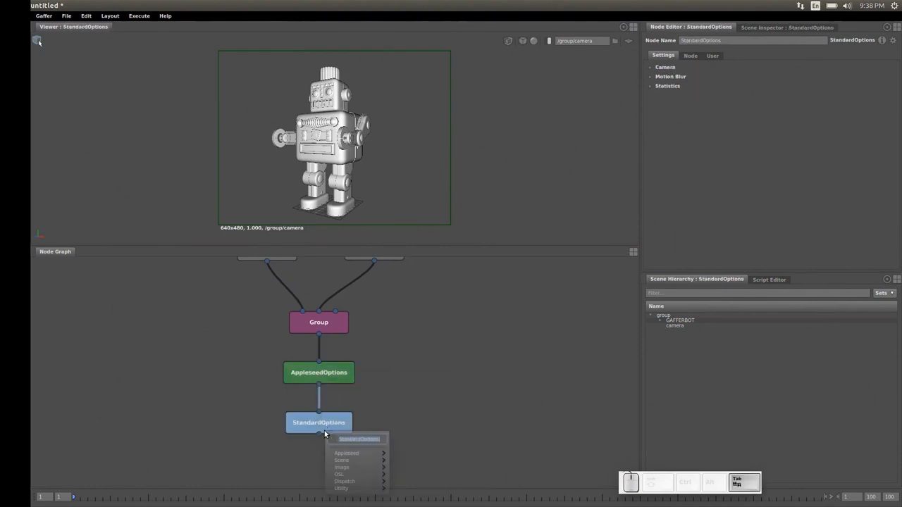
{"action": "type", "text": "outo"}
{"action": "key", "text": "BackSpace"}
{"action": "type", "text": "p"}
{"action": "left_click", "coordinate": [408, 439]}
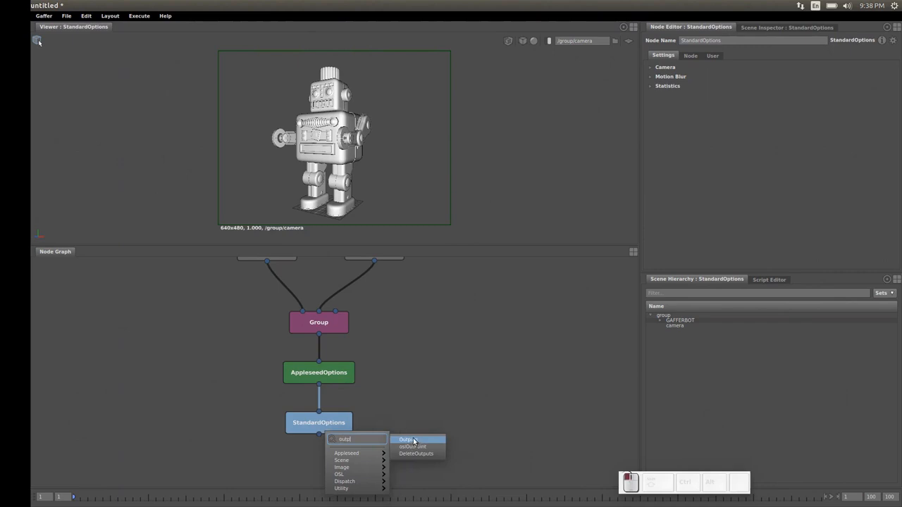
Add an InteractiveAppleseedRender node connected below the Outputs node.
{"action": "key", "text": "Tab"}
{"action": "type", "text": "inter"}
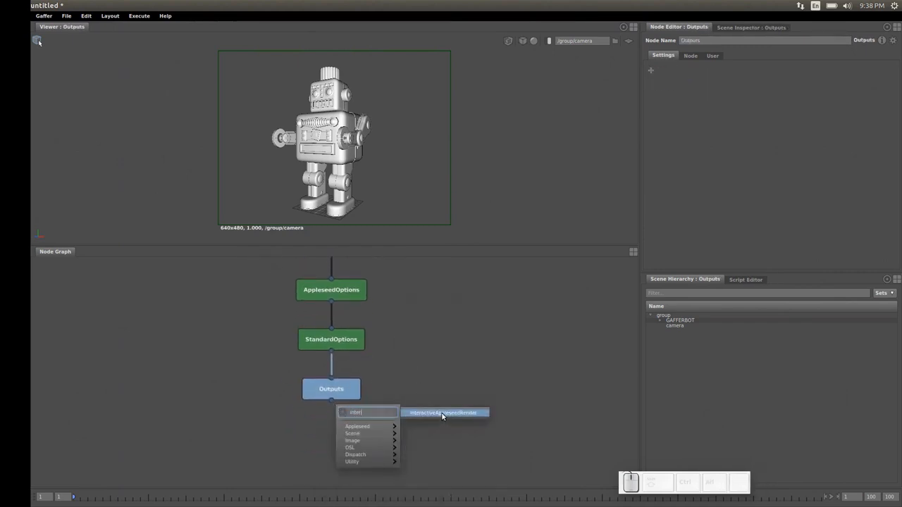
{"action": "left_click", "coordinate": [443, 414]}
{"action": "left_click_drag", "start_coordinate": [390, 400], "coordinate": [334, 420], "text": "alt"}
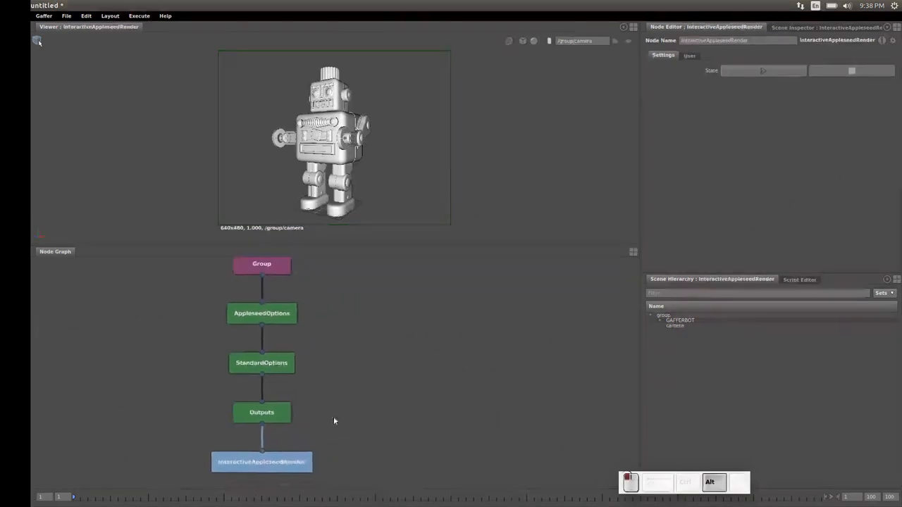
Create an unconnected Display node and place it beside the InteractiveAppleseedRender node.
{"action": "left_click", "coordinate": [363, 432]}
{"action": "key", "text": "Tab"}
{"action": "type", "text": "dl"}
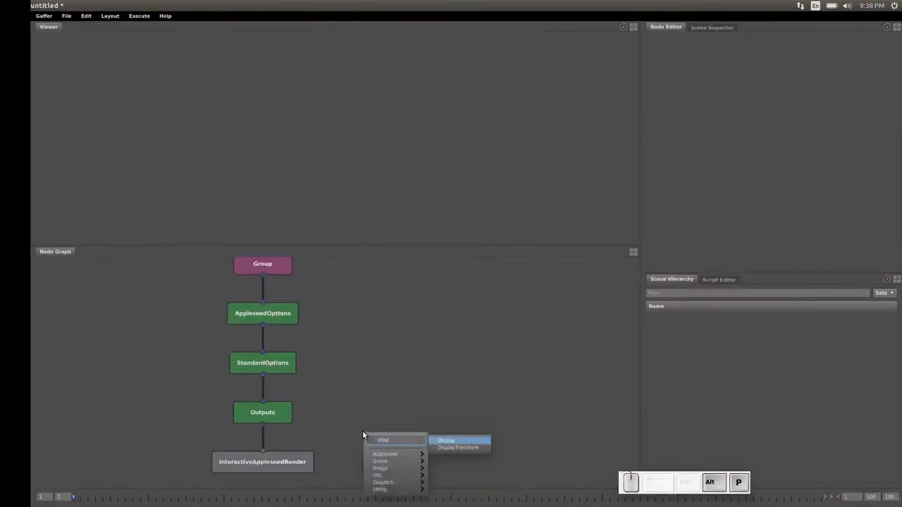
{"action": "key", "text": "Return"}
{"action": "mouse_move", "coordinate": [362, 437]}
{"action": "left_mouse_down"}
{"action": "mouse_move", "coordinate": [366, 464]}
{"action": "mouse_move", "coordinate": [359, 418]}
{"action": "left_mouse_up"}
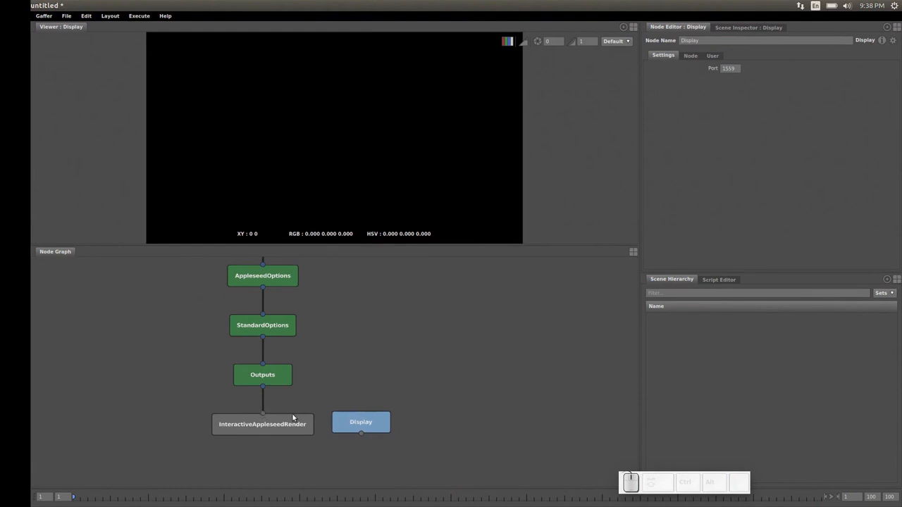
Enable the Camera option on the StandardOptions node and set it to /group/camera.
{"action": "left_click_drag", "start_coordinate": [337, 372], "coordinate": [329, 416], "text": "alt"}
{"action": "right_click_drag", "start_coordinate": [308, 332], "coordinate": [303, 327], "text": "alt"}
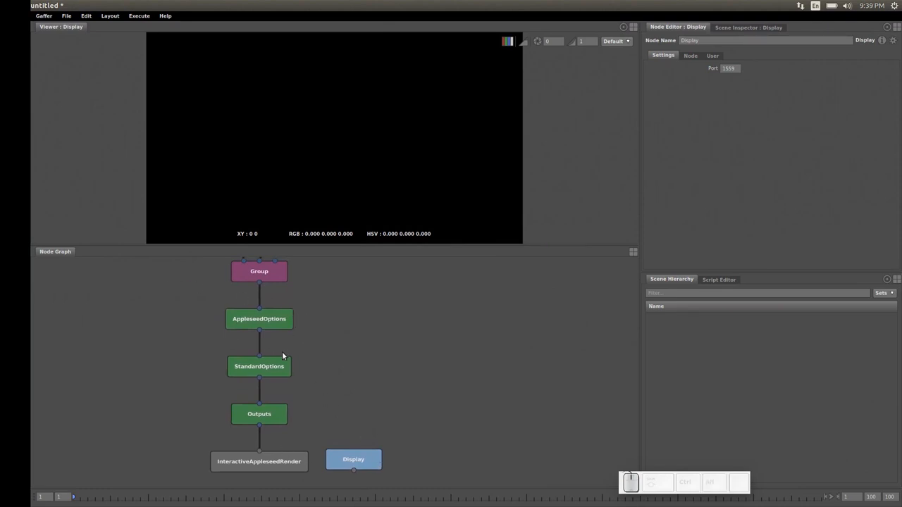
{"action": "left_click", "coordinate": [246, 370]}
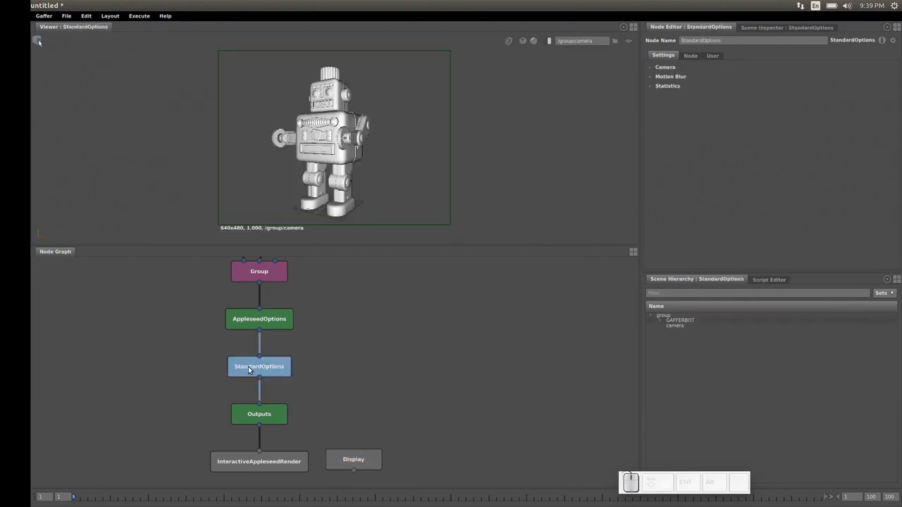
{"action": "left_click", "coordinate": [651, 68]}
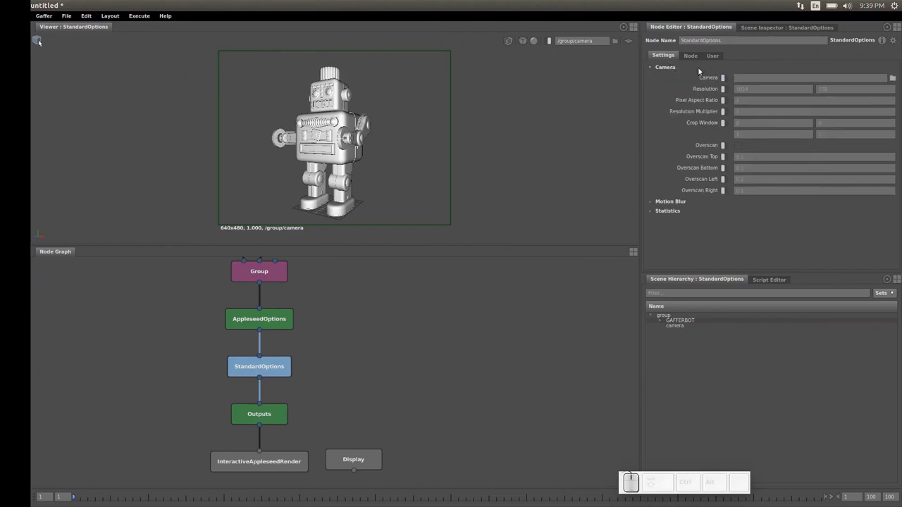
{"action": "left_click", "coordinate": [723, 78]}
{"action": "left_click", "coordinate": [892, 78]}
{"action": "left_click", "coordinate": [323, 150]}
{"action": "left_click", "coordinate": [345, 154]}
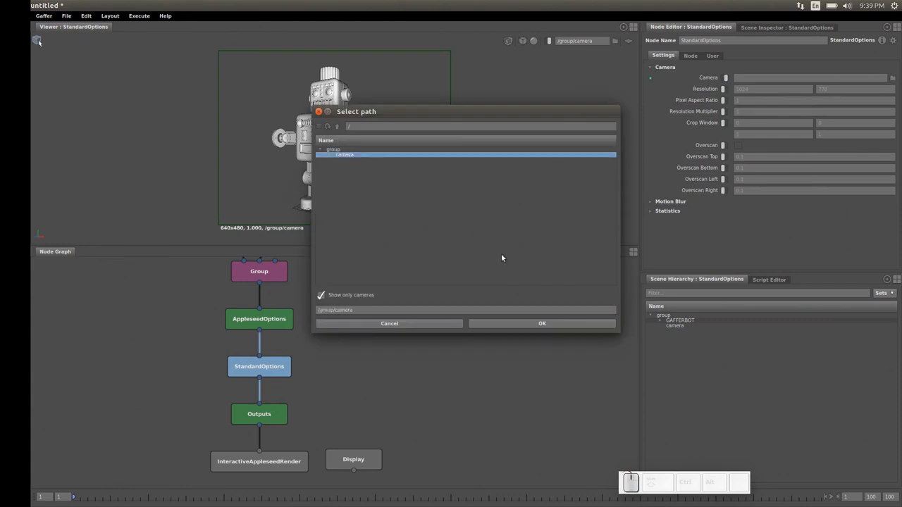
{"action": "left_click", "coordinate": [550, 324]}
Clear the Viewer's own look-through camera path so it uses the scene's render camera.
{"action": "left_click_drag", "start_coordinate": [598, 40], "coordinate": [556, 38]}
{"action": "key", "text": "BackSpace"}
{"action": "key", "text": "Return"}
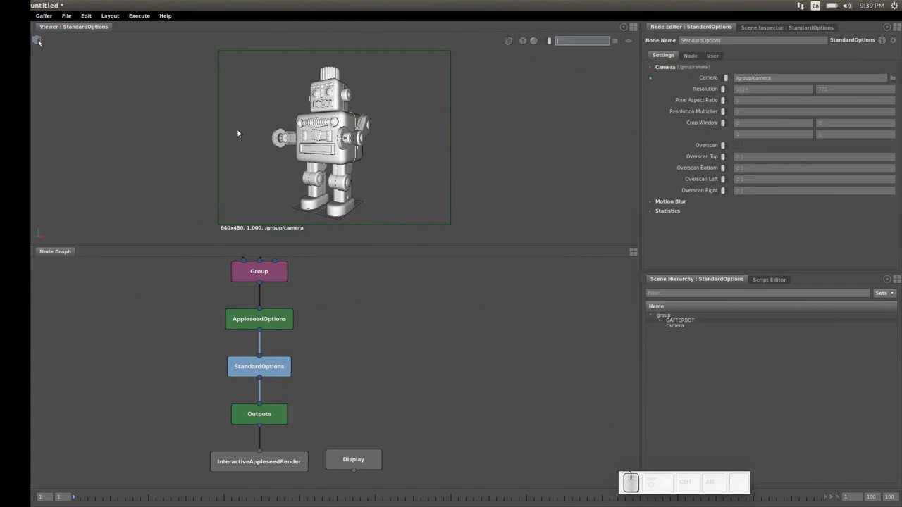
Add an Interactive Beauty output to the Outputs node.
{"action": "left_click", "coordinate": [265, 417]}
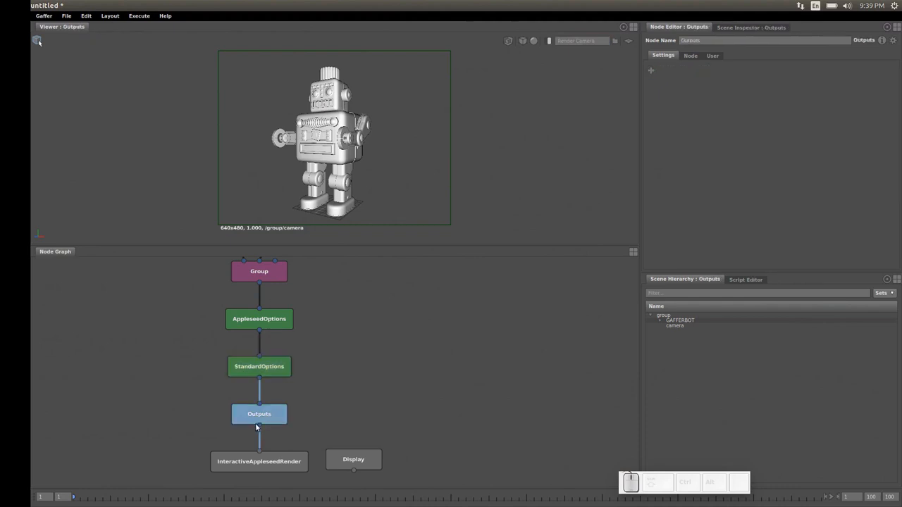
{"action": "left_click", "coordinate": [651, 71]}
{"action": "mouse_move", "coordinate": [667, 82]}
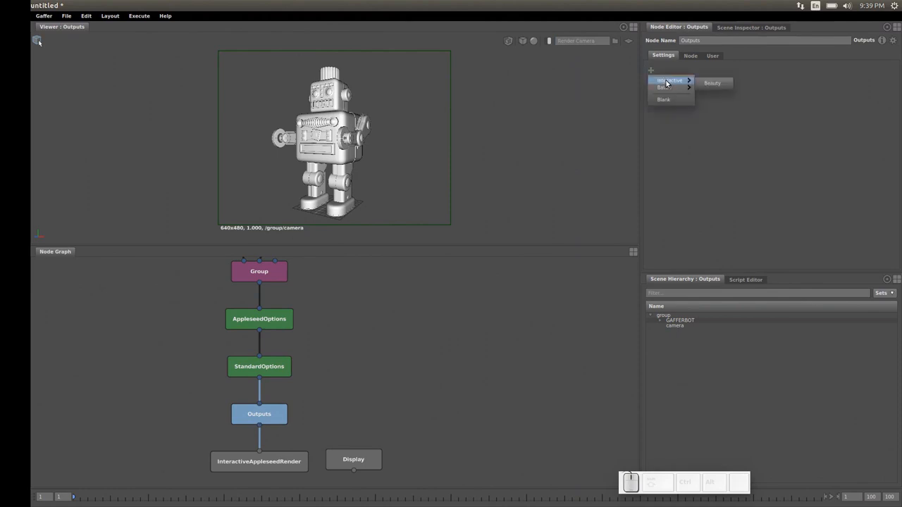
{"action": "left_click", "coordinate": [713, 84]}
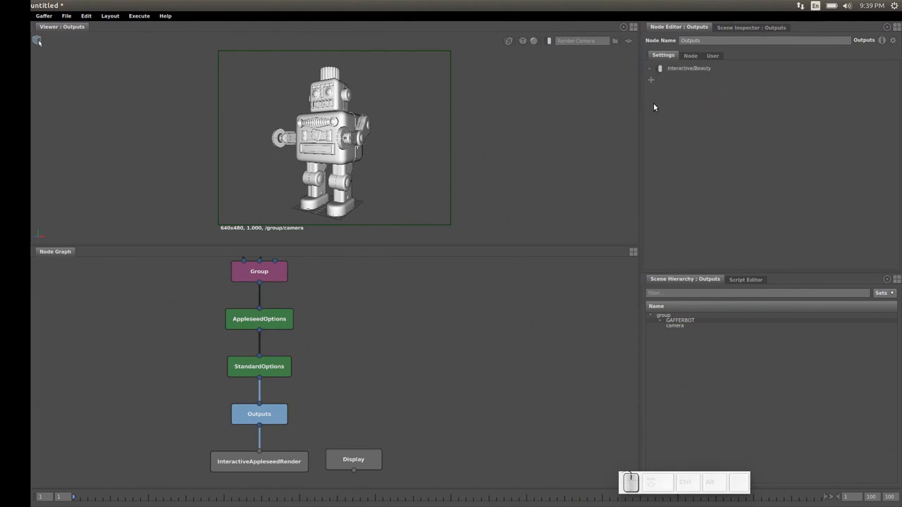
Start the render on the InteractiveAppleseedRender node and frame the resulting image through the Display node in the Viewer.
{"action": "left_click", "coordinate": [274, 462]}
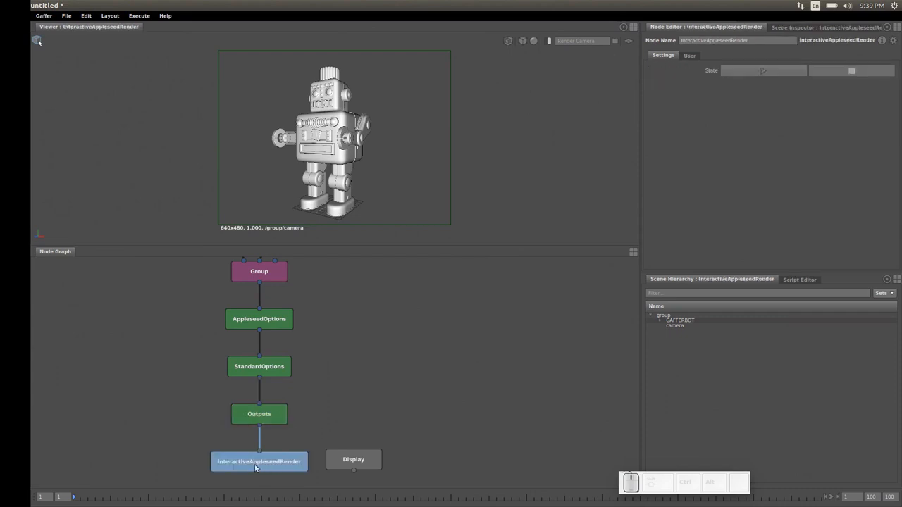
{"action": "left_click", "coordinate": [761, 70]}
{"action": "left_click", "coordinate": [356, 458]}
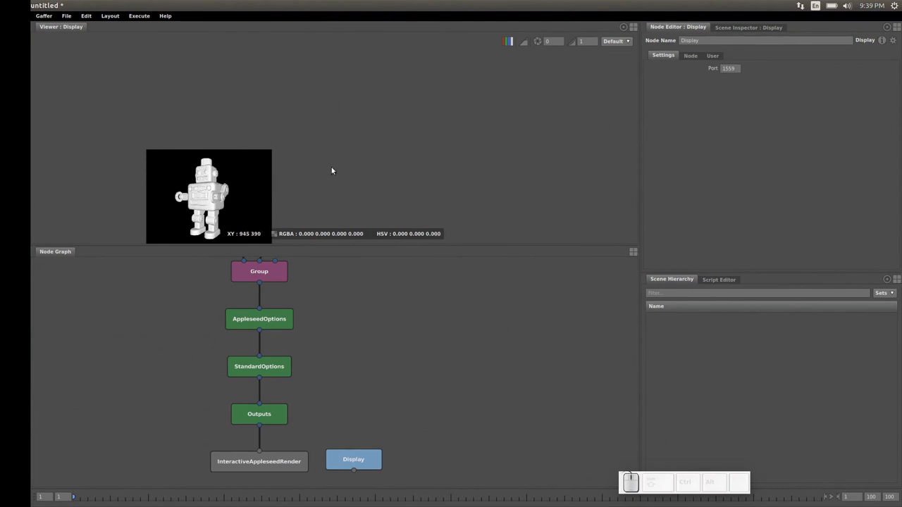
{"action": "key", "text": "f"}
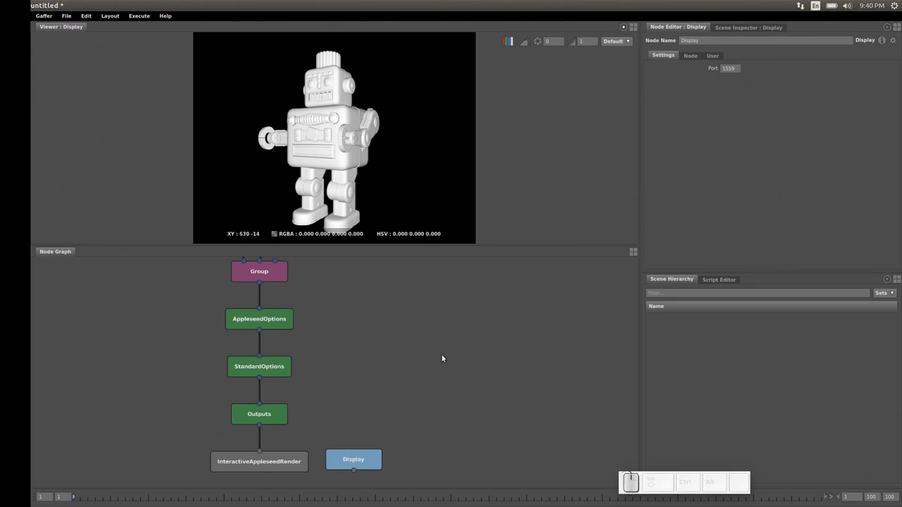
Split off a new panel to the left of the Display Viewer, widen it to about half the area, and add a Viewer to it.
{"action": "left_click", "coordinate": [353, 436]}
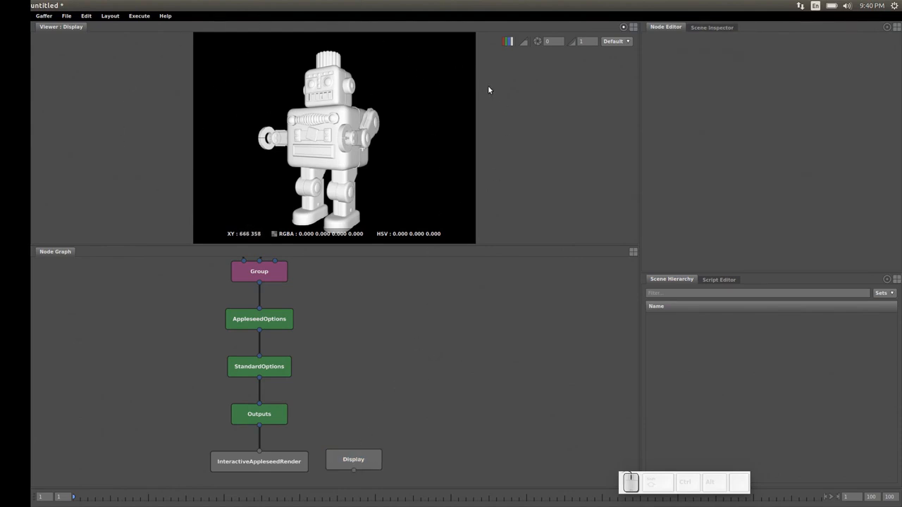
{"action": "left_click", "coordinate": [634, 27]}
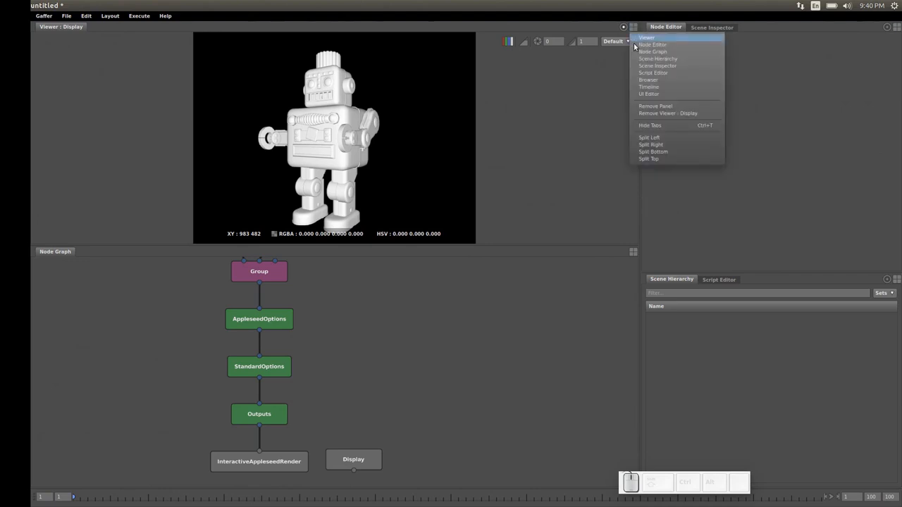
{"action": "left_click", "coordinate": [653, 140]}
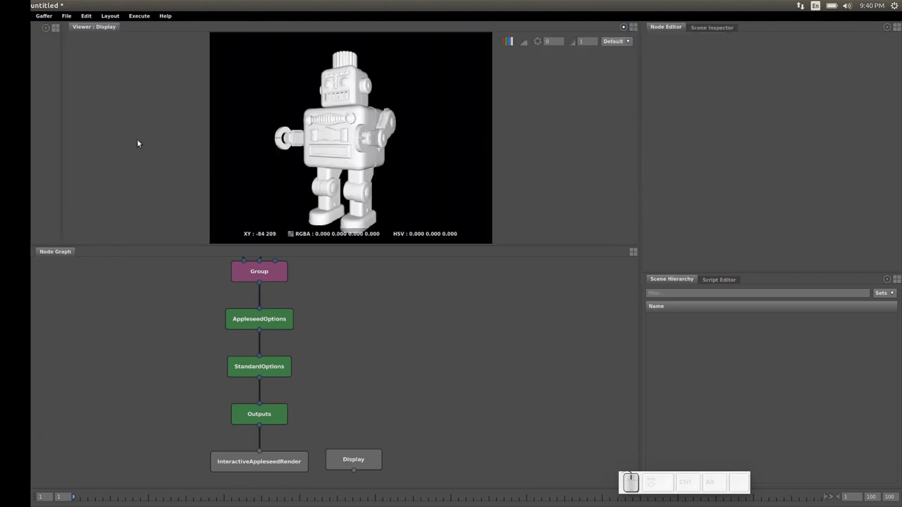
{"action": "left_click_drag", "start_coordinate": [64, 134], "coordinate": [332, 126]}
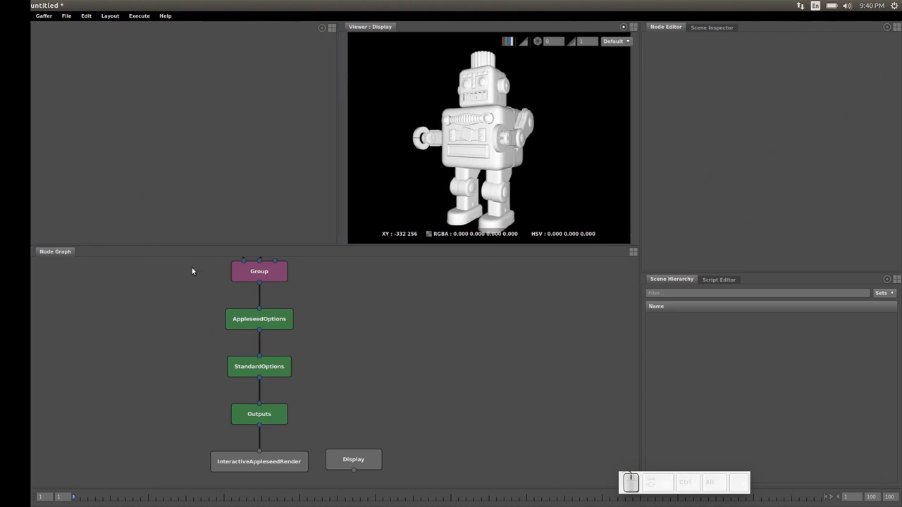
{"action": "left_click", "coordinate": [334, 30]}
{"action": "left_click", "coordinate": [343, 44]}
Show the InteractiveAppleseedRender scene fully expanded in the new Viewer and look through the render camera.
{"action": "left_click", "coordinate": [235, 465]}
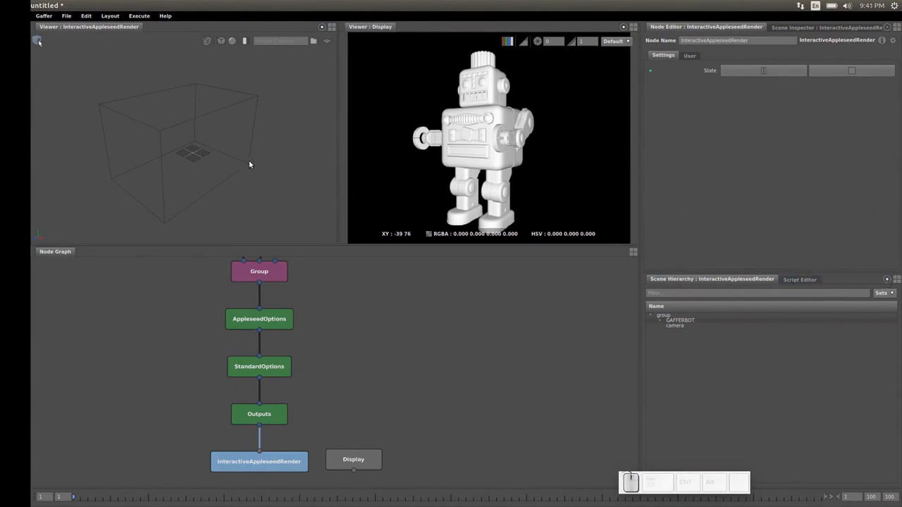
{"action": "left_click", "coordinate": [208, 42]}
{"action": "left_click", "coordinate": [215, 79]}
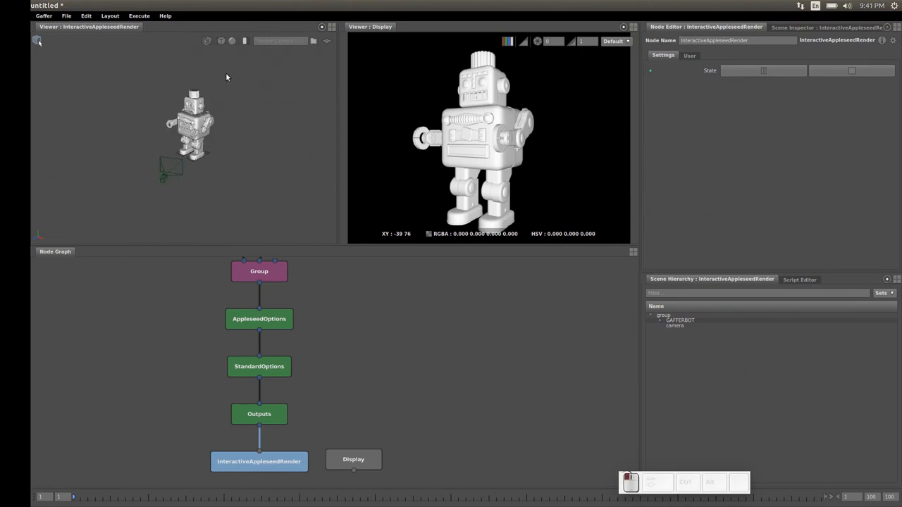
{"action": "left_click", "coordinate": [246, 41]}
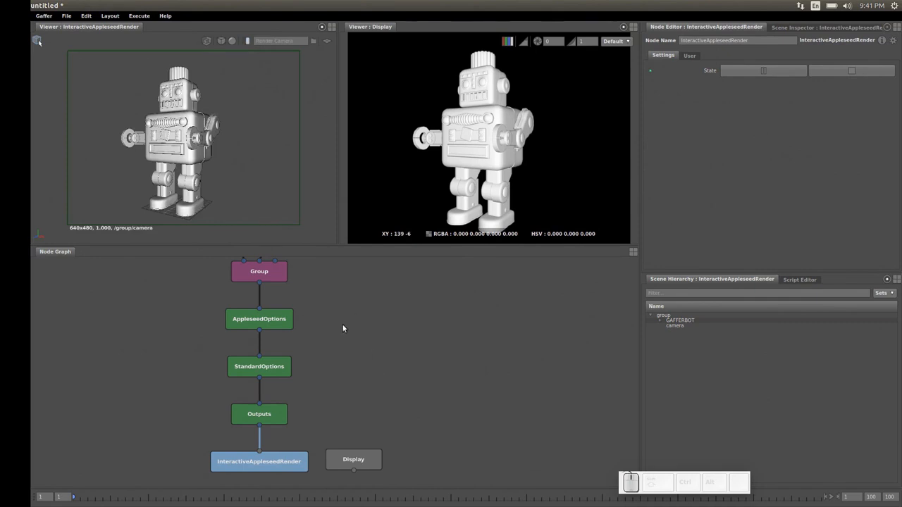
Create a hosek_environment_edf Appleseed environment light beside the Camera node and connect its output to the Group node.
{"action": "left_click_drag", "start_coordinate": [359, 300], "coordinate": [351, 376], "text": "alt"}
{"action": "right_click_drag", "start_coordinate": [322, 318], "coordinate": [351, 312], "text": "alt"}
{"action": "left_click_drag", "start_coordinate": [351, 312], "coordinate": [306, 355], "text": "alt"}
{"action": "left_click", "coordinate": [370, 318]}
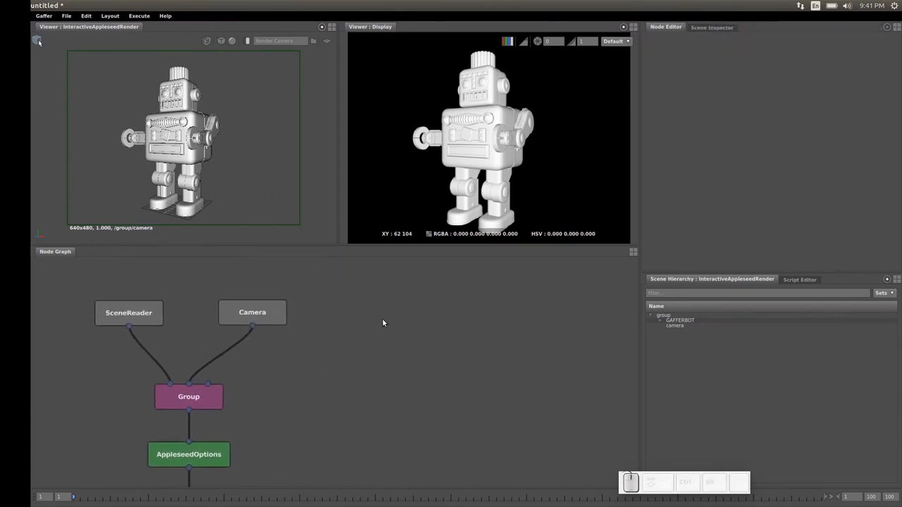
{"action": "right_click", "coordinate": [382, 315]}
{"action": "mouse_move", "coordinate": [412, 339]}
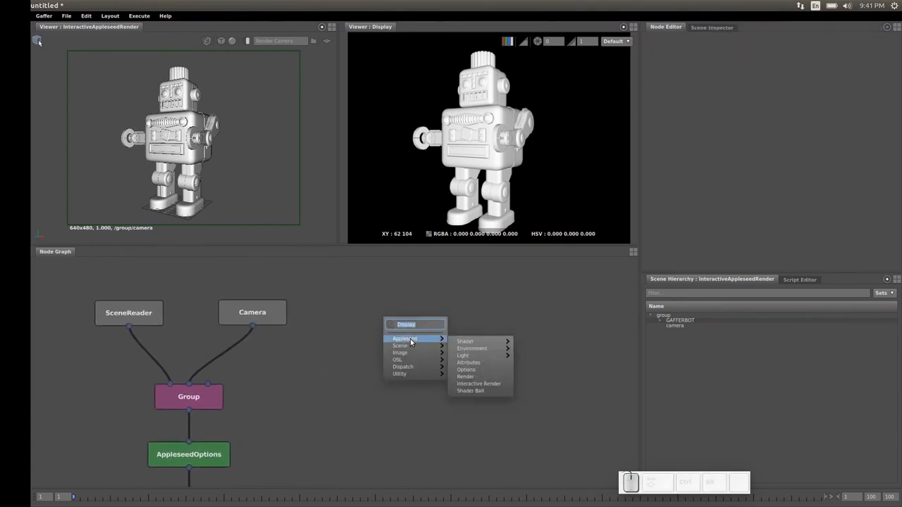
{"action": "mouse_move", "coordinate": [470, 352]}
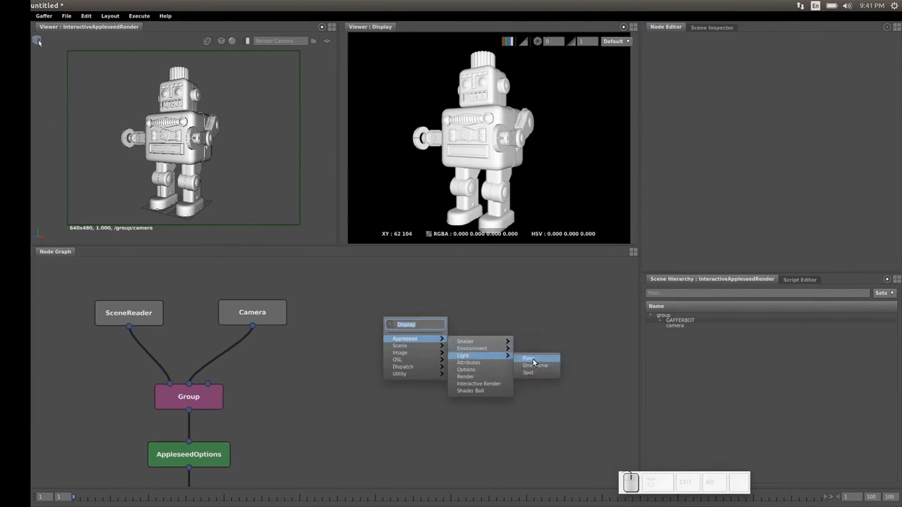
{"action": "left_click", "coordinate": [531, 358]}
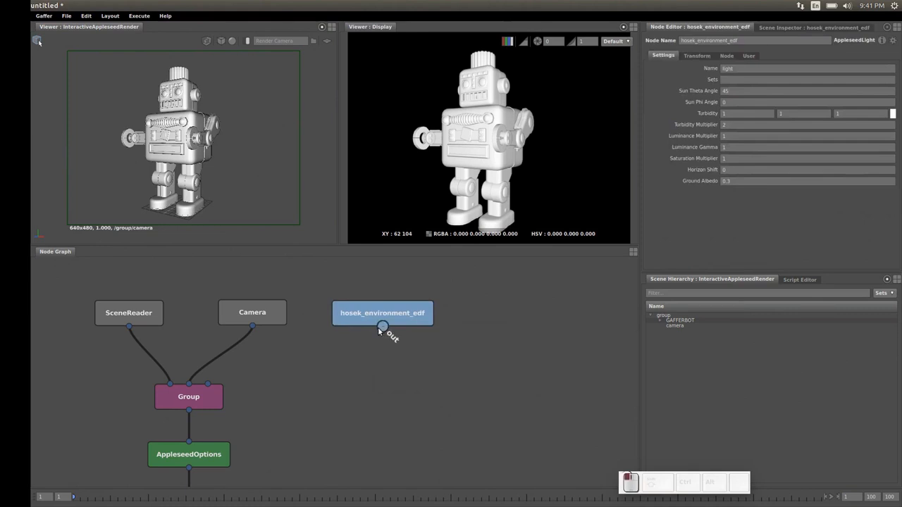
{"action": "left_click_drag", "start_coordinate": [323, 353], "coordinate": [199, 384]}
Set the hosek_environment_edf node's Sun Phi Angle to 100 and Luminance Multiplier to 2.5.
{"action": "left_click", "coordinate": [725, 102]}
{"action": "type", "text": "10"}
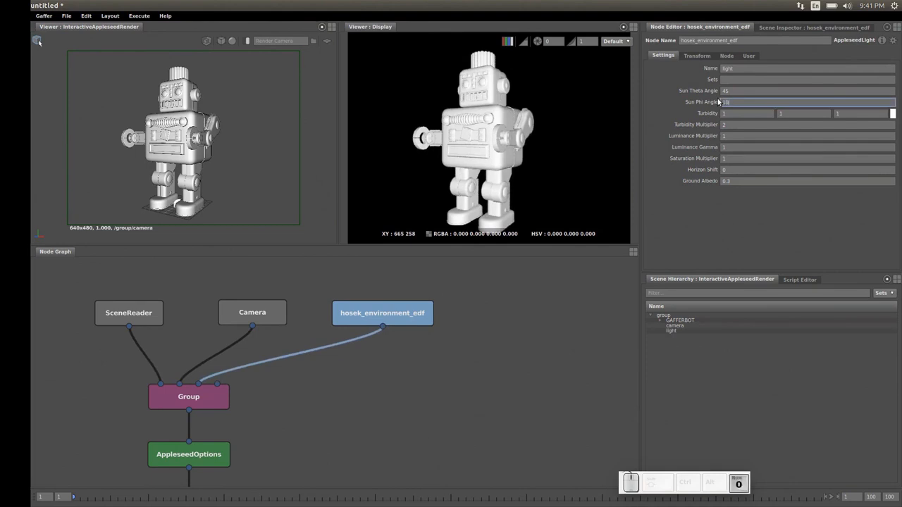
{"action": "type", "text": "0"}
{"action": "left_click", "coordinate": [723, 136]}
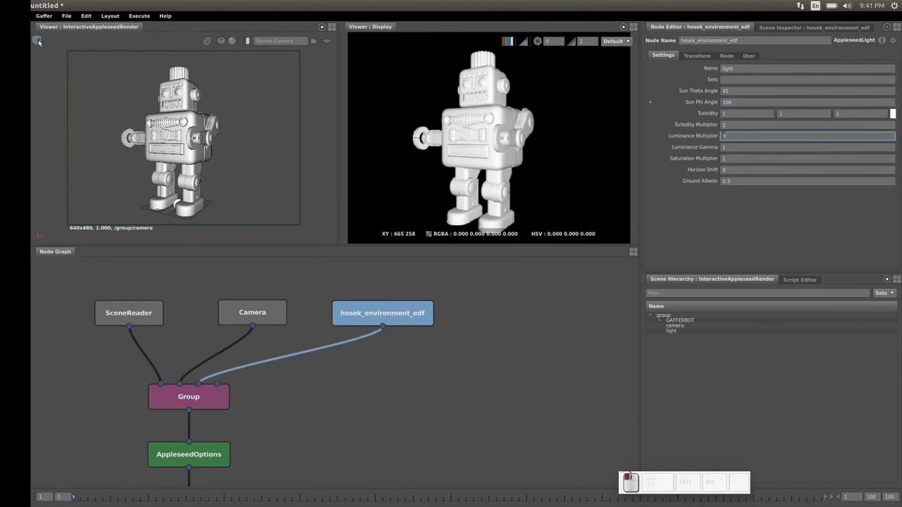
{"action": "type", "text": "2.5"}
{"action": "key", "text": "Return"}
Enable the Environment Light option on the AppleseedOptions node and set it to /group/light.
{"action": "left_click_drag", "start_coordinate": [286, 405], "coordinate": [349, 311], "text": "alt"}
{"action": "left_click", "coordinate": [261, 373]}
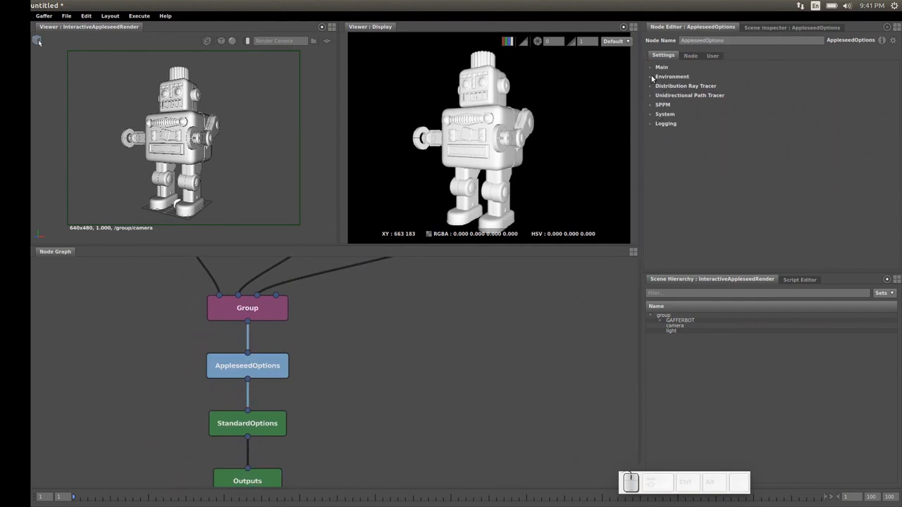
{"action": "left_click", "coordinate": [652, 77]}
{"action": "left_click", "coordinate": [723, 87]}
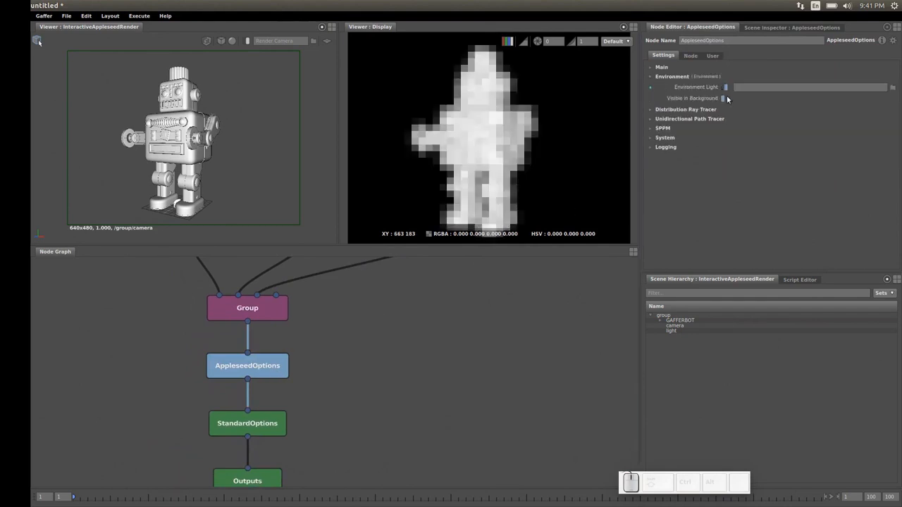
{"action": "left_click", "coordinate": [892, 87]}
{"action": "left_click", "coordinate": [321, 150]}
{"action": "left_click", "coordinate": [341, 155]}
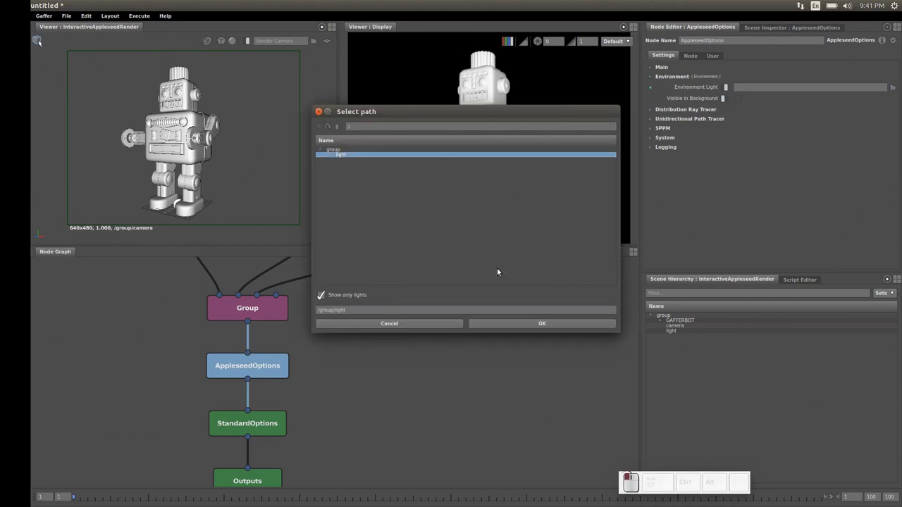
{"action": "left_click", "coordinate": [538, 324]}
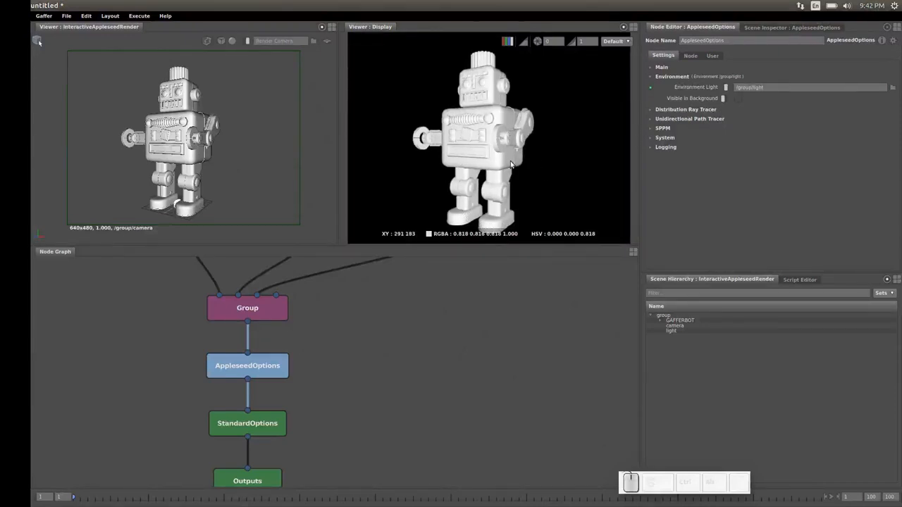
Move the Group node and all nodes feeding it upward to open a gap above AppleseedOptions.
{"action": "left_click", "coordinate": [452, 314]}
{"action": "key", "text": "f"}
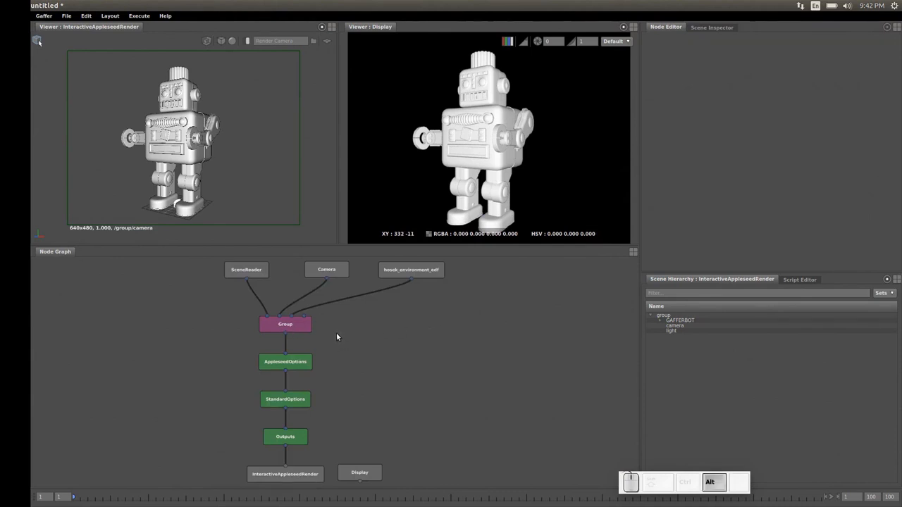
{"action": "left_click", "coordinate": [295, 324], "text": "alt+shift"}
{"action": "left_click_drag", "start_coordinate": [295, 324], "coordinate": [302, 285]}
Insert a ShaderAssignment node into the connection between Group and AppleseedOptions.
{"action": "left_click_drag", "start_coordinate": [339, 337], "coordinate": [399, 297], "text": "alt"}
{"action": "right_click_drag", "start_coordinate": [389, 308], "coordinate": [337, 327], "text": "alt"}
{"action": "left_click_drag", "start_coordinate": [337, 325], "coordinate": [330, 346], "text": "alt"}
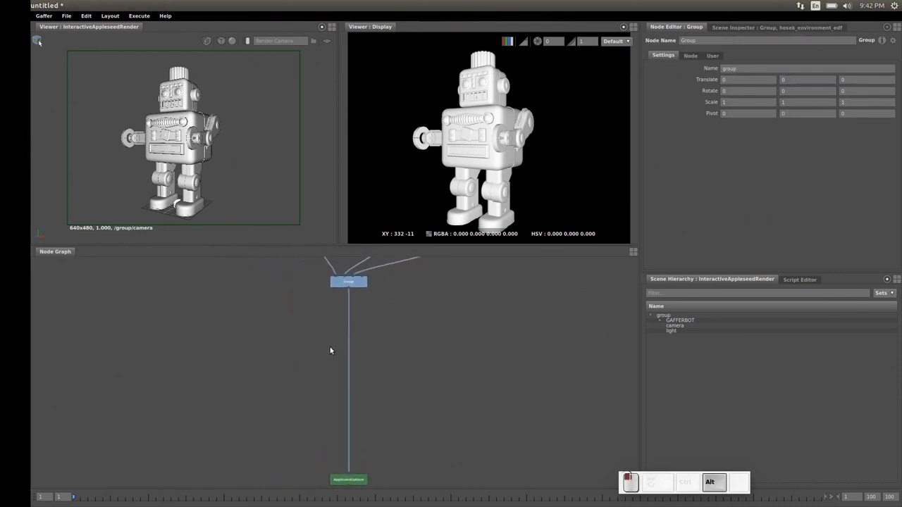
{"action": "left_click", "coordinate": [319, 353]}
{"action": "right_click_drag", "start_coordinate": [317, 359], "coordinate": [317, 354], "text": "alt"}
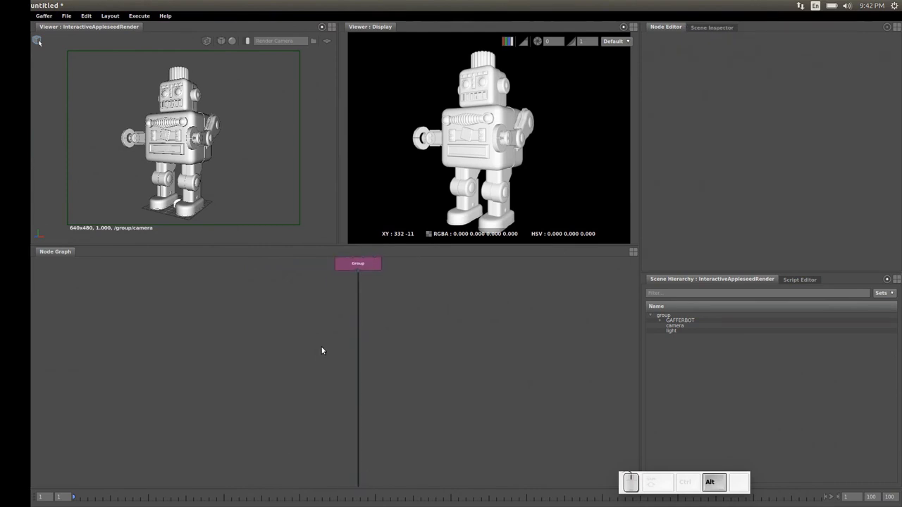
{"action": "key", "text": "Tab"}
{"action": "type", "text": "shader"}
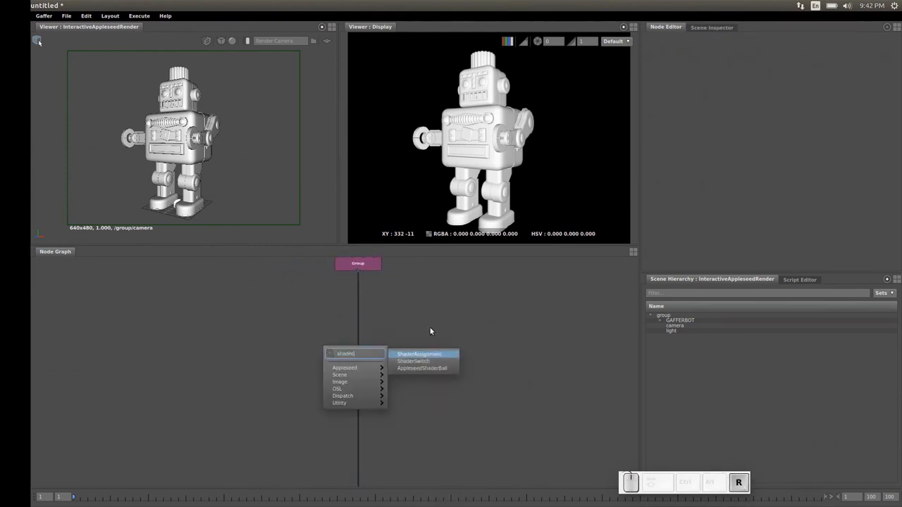
{"action": "left_click", "coordinate": [429, 355]}
{"action": "left_click_drag", "start_coordinate": [332, 347], "coordinate": [363, 358]}
Create an as_disney_material shader beside the ShaderAssignment node and connect its output to the assignment's shader input.
{"action": "left_click_drag", "start_coordinate": [271, 344], "coordinate": [312, 344], "text": "alt"}
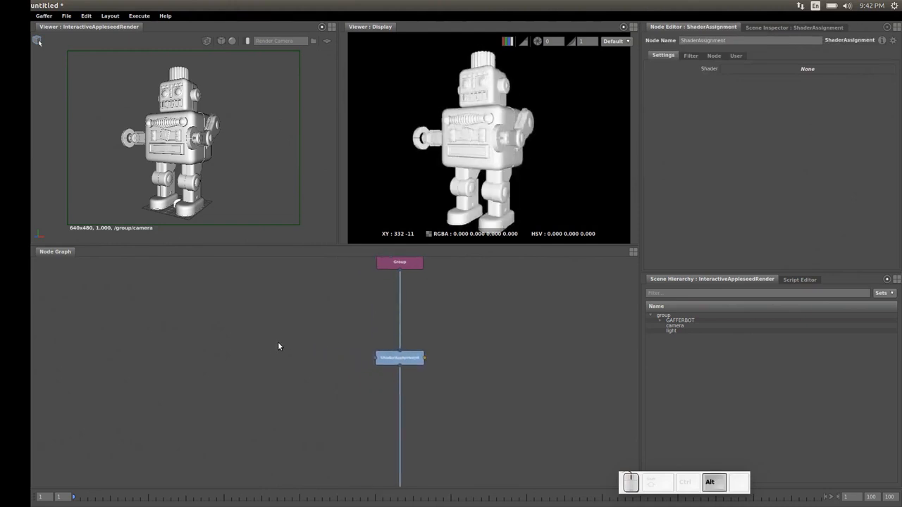
{"action": "key", "text": "Tab"}
{"action": "type", "text": "disn"}
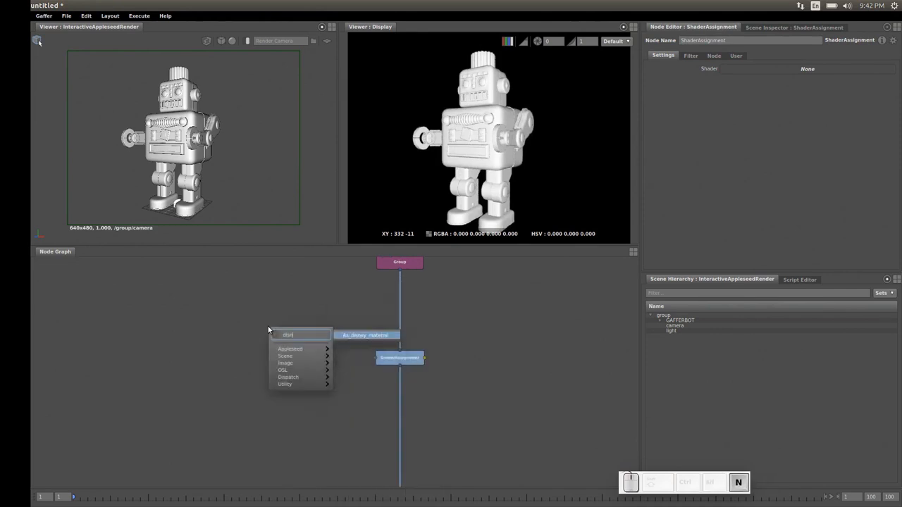
{"action": "left_click", "coordinate": [367, 335]}
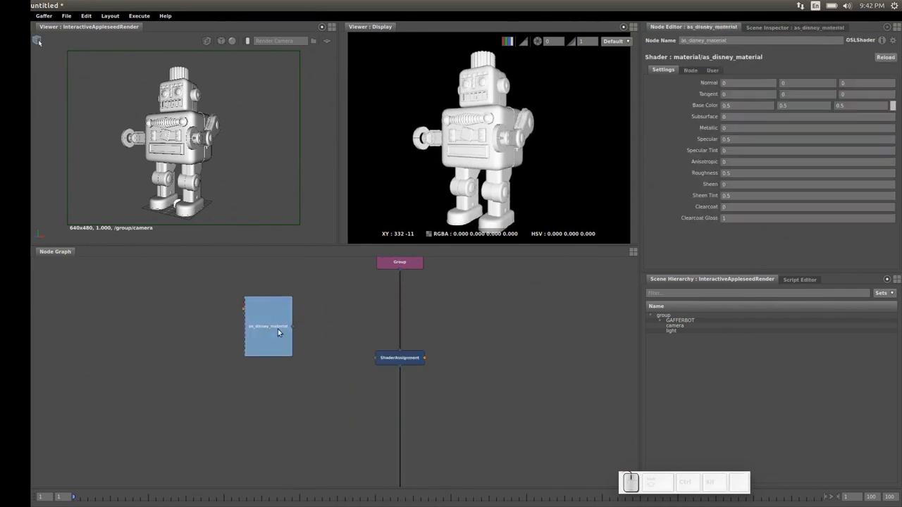
{"action": "left_click_drag", "start_coordinate": [278, 329], "coordinate": [254, 353]}
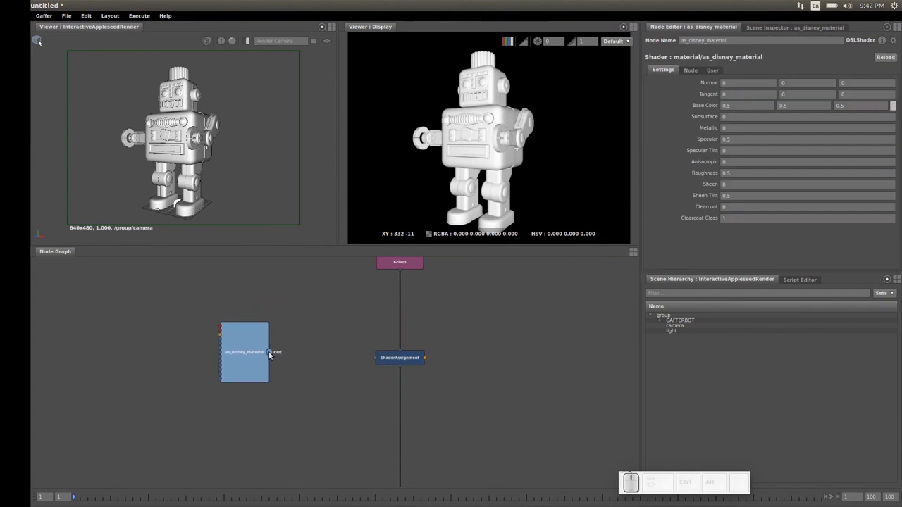
{"action": "left_click_drag", "start_coordinate": [334, 354], "coordinate": [376, 358]}
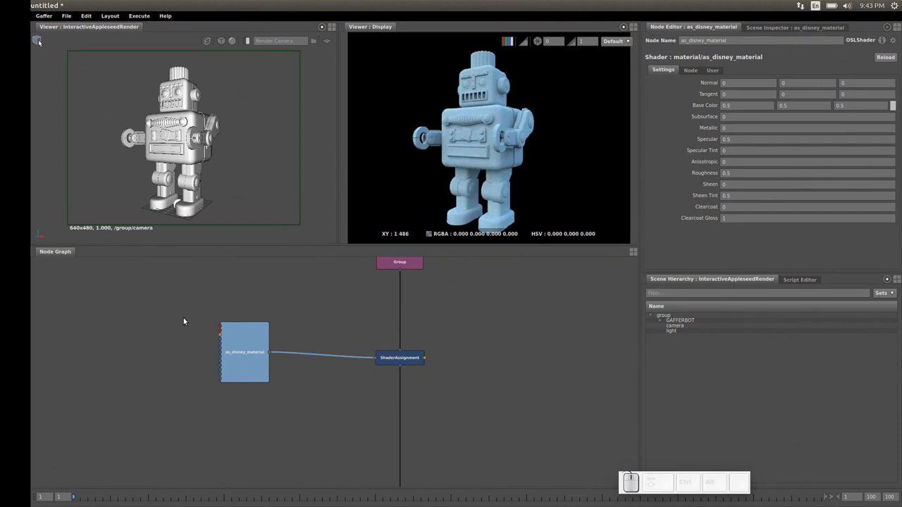
Create an as_color_texture shader beside as_disney_material and connect its ColorOut to the material's Base Color input.
{"action": "left_click_drag", "start_coordinate": [164, 323], "coordinate": [396, 339], "text": "alt"}
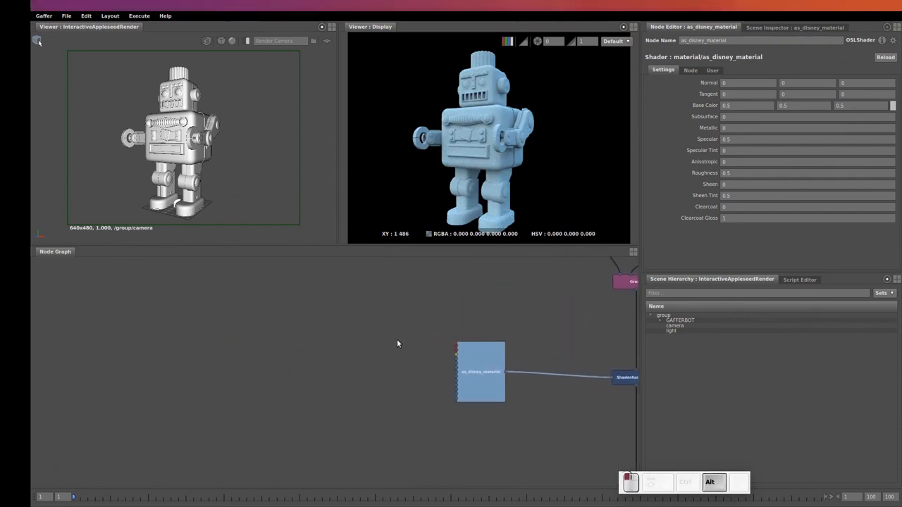
{"action": "left_click", "coordinate": [225, 339]}
{"action": "right_click", "coordinate": [219, 339]}
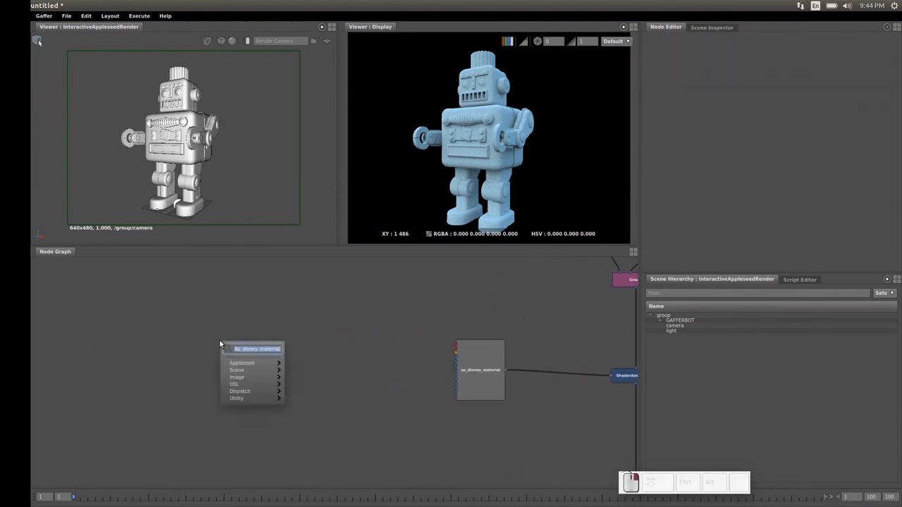
{"action": "mouse_move", "coordinate": [247, 365]}
{"action": "mouse_move", "coordinate": [310, 364]}
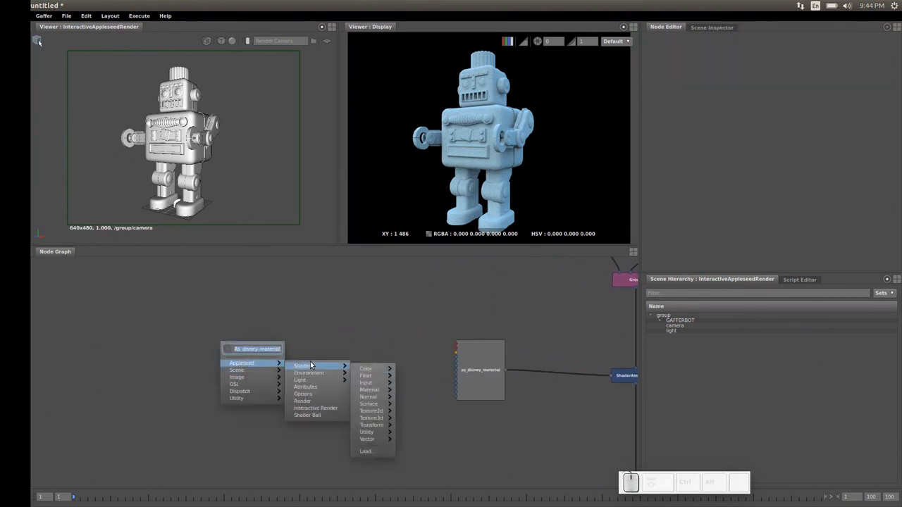
{"action": "mouse_move", "coordinate": [371, 411]}
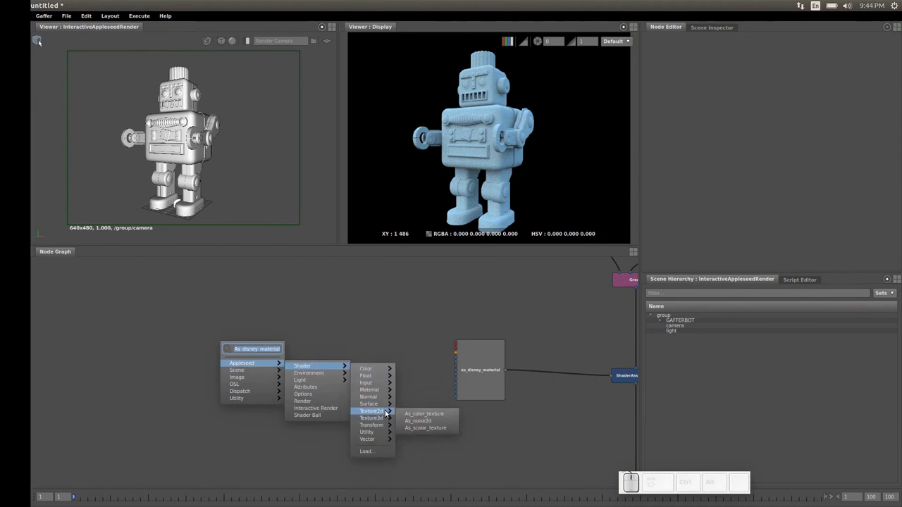
{"action": "left_click", "coordinate": [426, 414]}
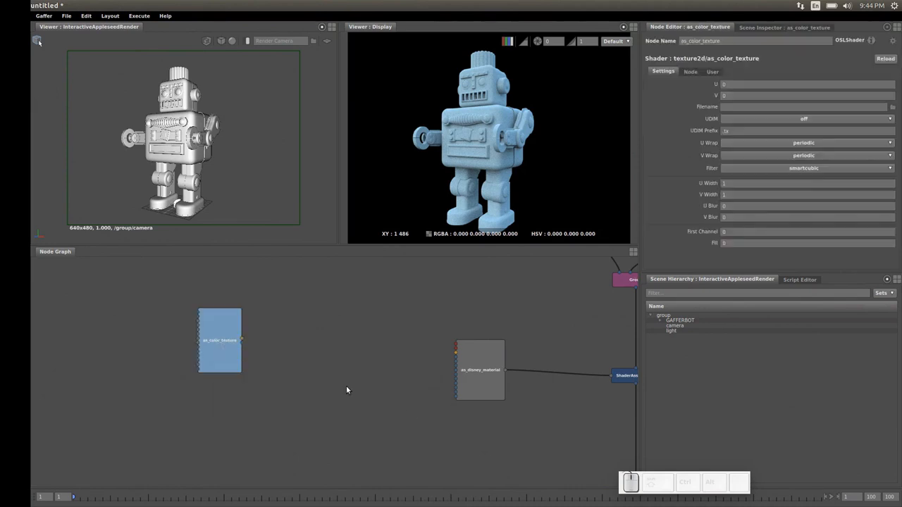
{"action": "left_click_drag", "start_coordinate": [224, 343], "coordinate": [252, 354]}
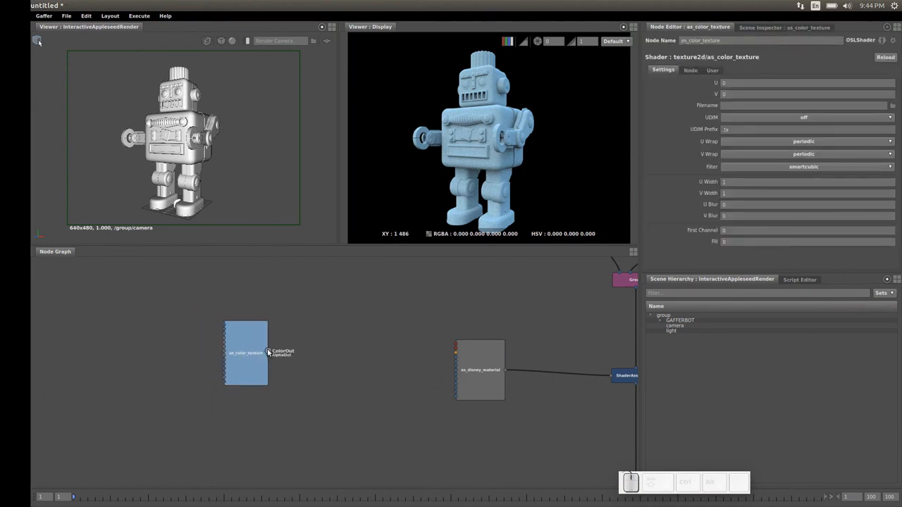
{"action": "left_click_drag", "start_coordinate": [343, 355], "coordinate": [456, 354]}
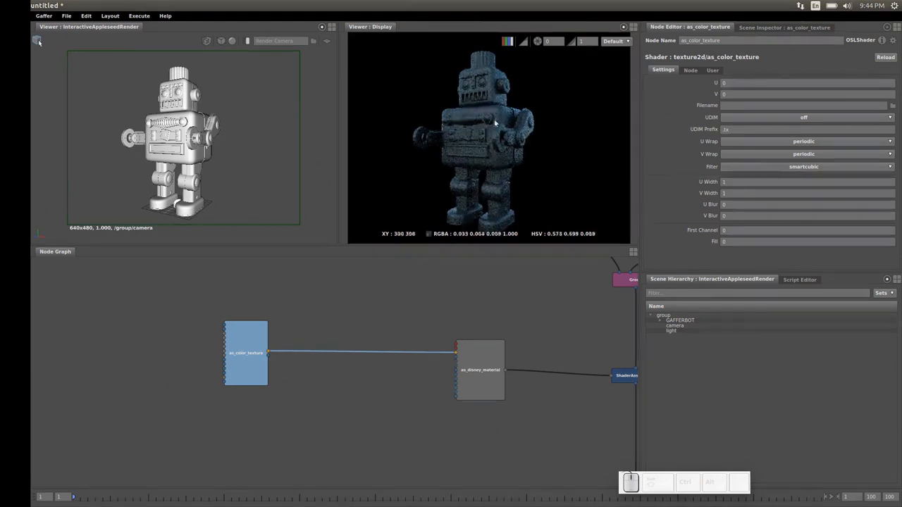
Widen the Node Editor and set the as_color_texture Filename to ${GAFFER_ROOT}/resources/gafferBot/textures/base_COL/base_COL_.
{"action": "mouse_move", "coordinate": [637, 104]}
{"action": "left_mouse_down"}
{"action": "mouse_move", "coordinate": [617, 105]}
{"action": "mouse_move", "coordinate": [629, 106]}
{"action": "left_mouse_up"}
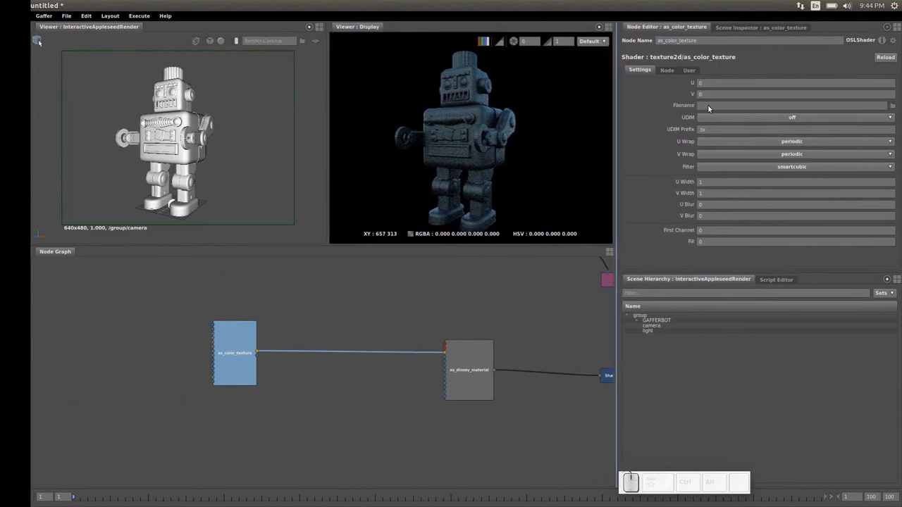
{"action": "left_click", "coordinate": [703, 105]}
{"action": "type", "text": "${GAFFER_ROOT}/resources/gafferBot/textures/base_COL/base_COL_"}
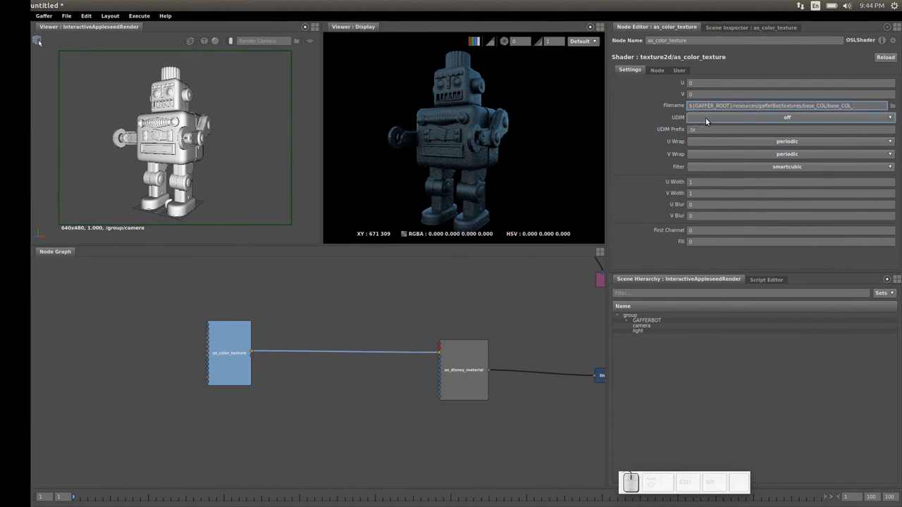
Set the UDIM mode of as_color_texture to mari, keeping base_COL_ with its trailing underscore at the end of the Filename.
{"action": "left_click", "coordinate": [705, 117]}
{"action": "left_click", "coordinate": [706, 139]}
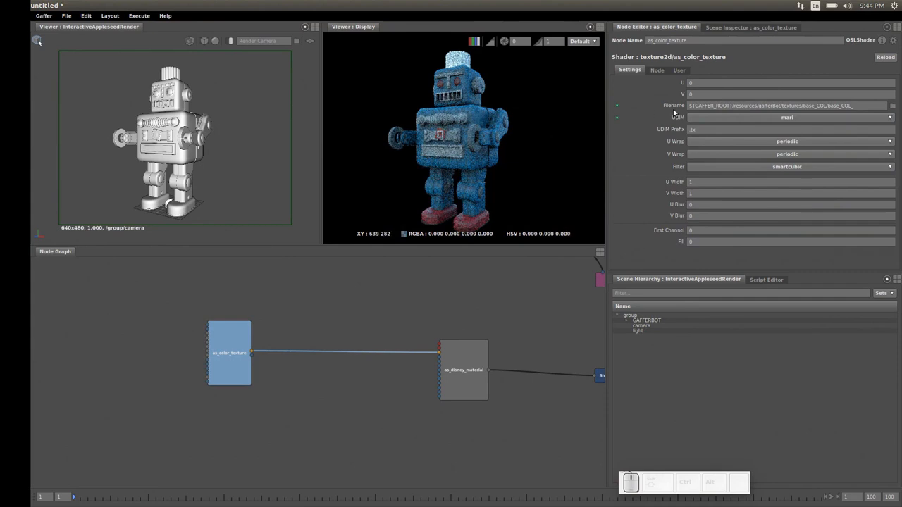
{"action": "left_click", "coordinate": [828, 106]}
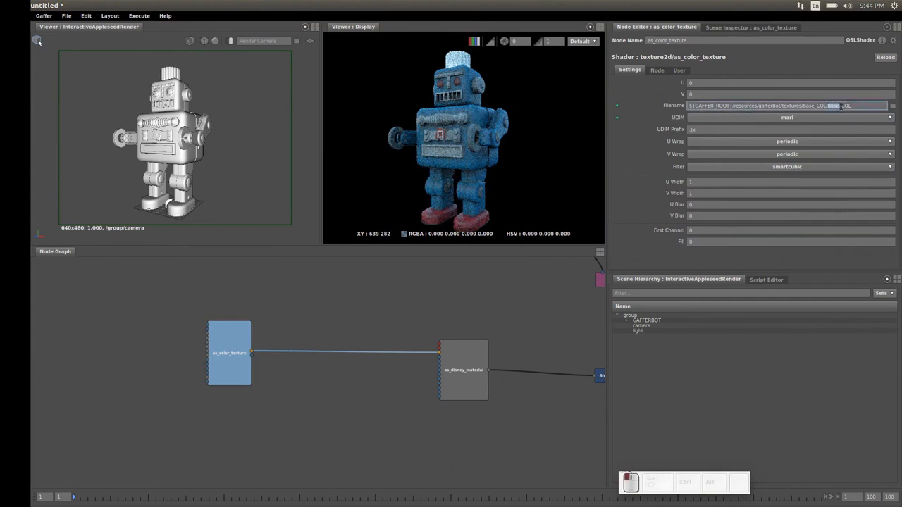
{"action": "left_click", "coordinate": [855, 107]}
{"action": "type", "text": "_"}
{"action": "type", "text": "_"}
Insert a second ShaderAssignment node into the connection between the first ShaderAssignment and AppleseedOptions.
{"action": "left_click_drag", "start_coordinate": [506, 300], "coordinate": [367, 293], "text": "alt"}
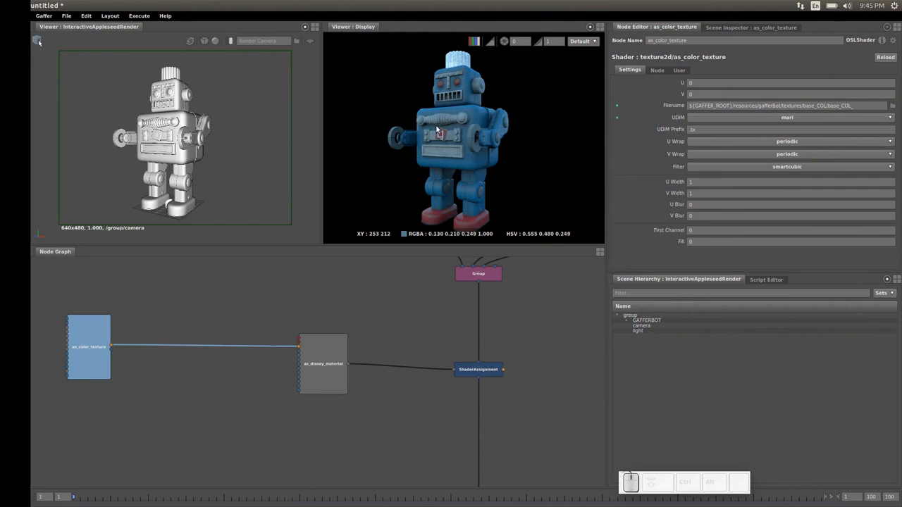
{"action": "left_click_drag", "start_coordinate": [511, 415], "coordinate": [476, 338], "text": "alt"}
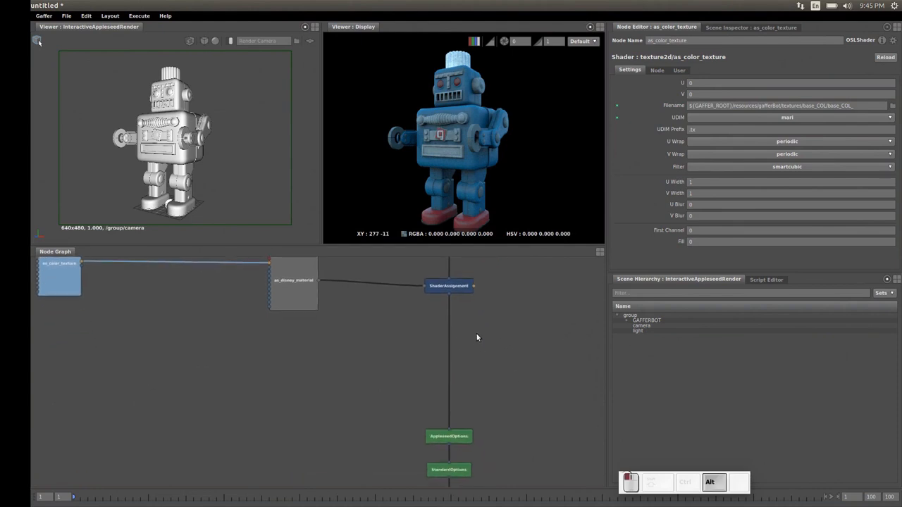
{"action": "left_click", "coordinate": [426, 346]}
{"action": "key", "text": "Tab"}
{"action": "type", "text": "sha"}
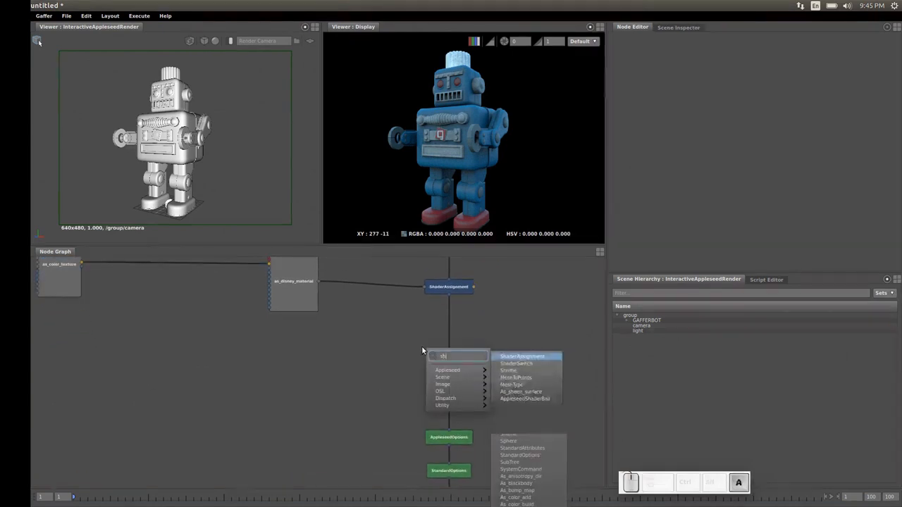
{"action": "left_click", "coordinate": [524, 357]}
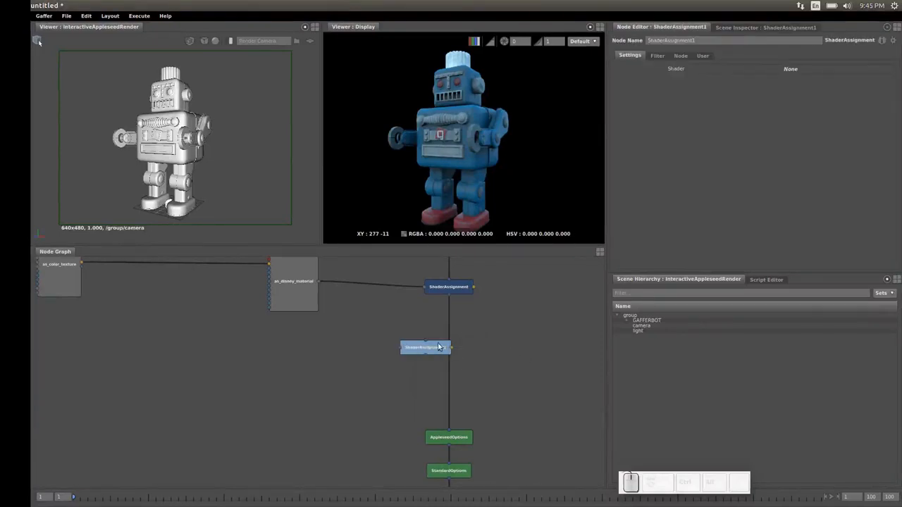
{"action": "left_click_drag", "start_coordinate": [434, 349], "coordinate": [455, 355]}
Create a second as_disney_material shader beside ShaderAssignment1 and connect its output to that assignment's shader input.
{"action": "middle_click_drag", "start_coordinate": [351, 348], "coordinate": [376, 353]}
{"action": "left_click", "coordinate": [375, 349]}
{"action": "key", "text": "Tab"}
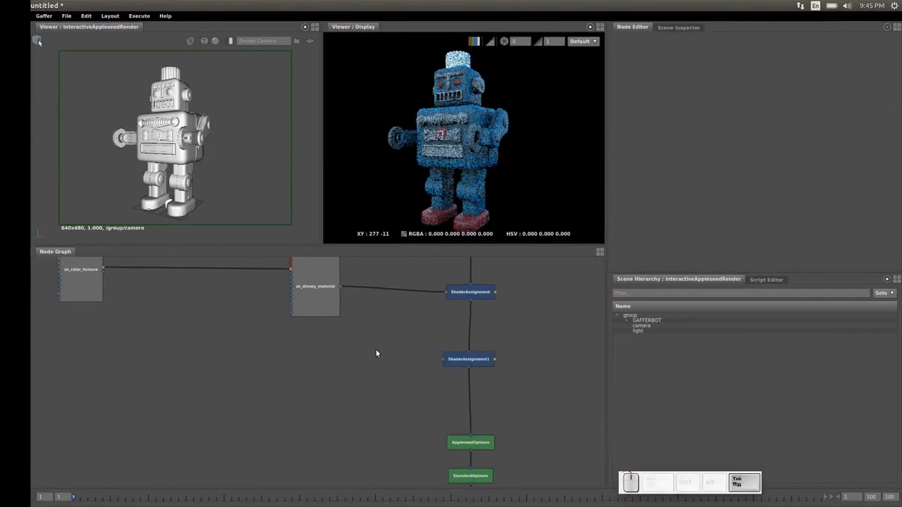
{"action": "type", "text": "dis"}
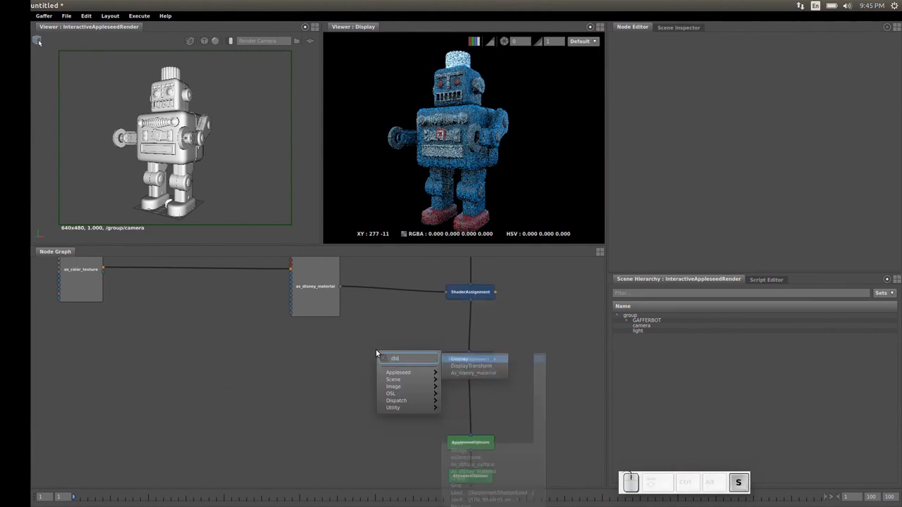
{"action": "left_click", "coordinate": [463, 372]}
{"action": "left_click_drag", "start_coordinate": [401, 350], "coordinate": [444, 359]}
{"action": "left_click_drag", "start_coordinate": [382, 353], "coordinate": [366, 362]}
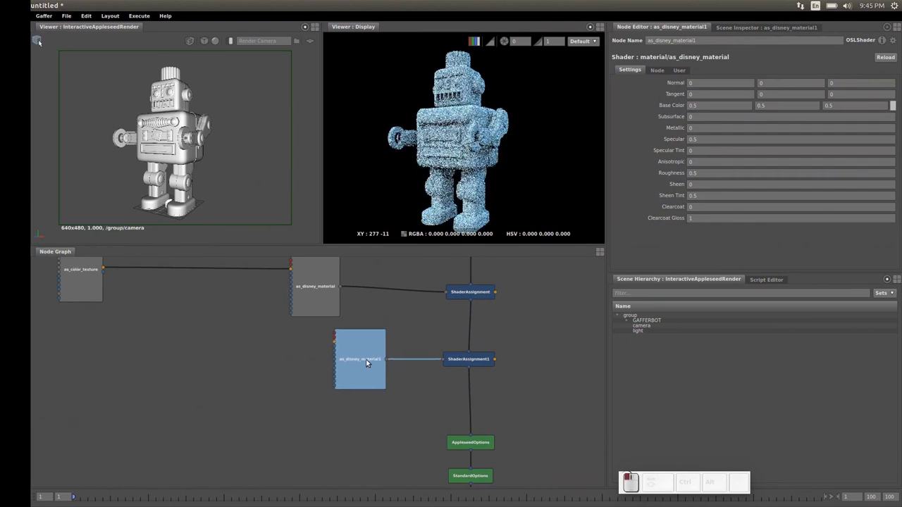
Set as_disney_material1's Metallic to 0.8, Specular to 0.3 and Roughness to 0.2.
{"action": "left_click", "coordinate": [705, 127]}
{"action": "type", "text": ".8"}
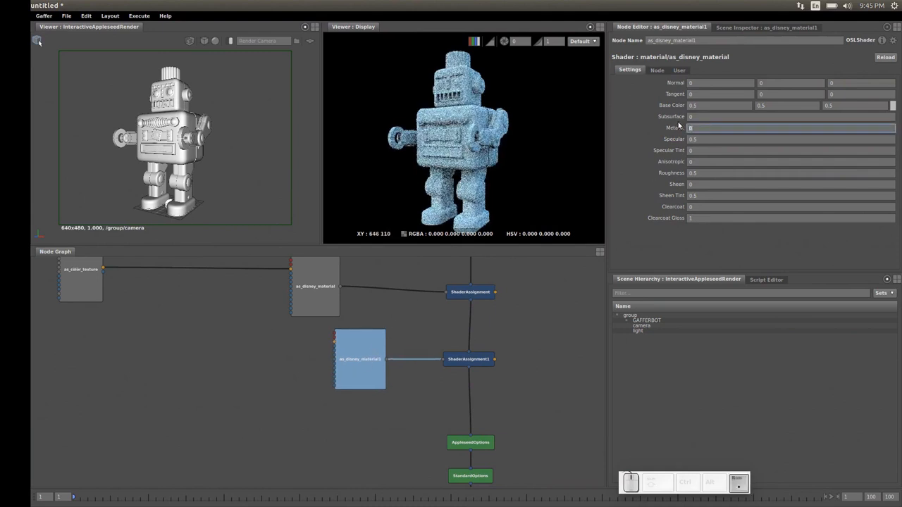
{"action": "key", "text": "Tab"}
{"action": "type", "text": ".3"}
{"action": "key", "text": "Tab"}
{"action": "key", "text": "Tab"}
{"action": "key", "text": "Tab"}
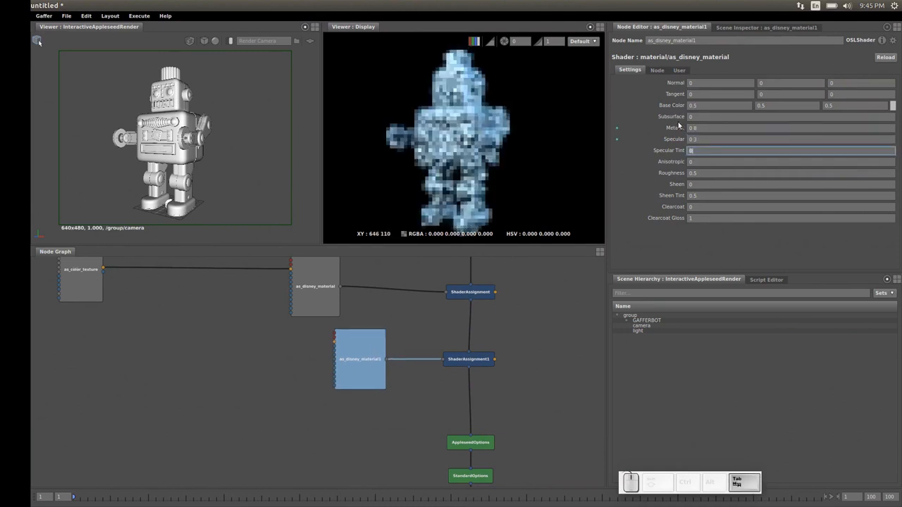
{"action": "type", "text": ".3"}
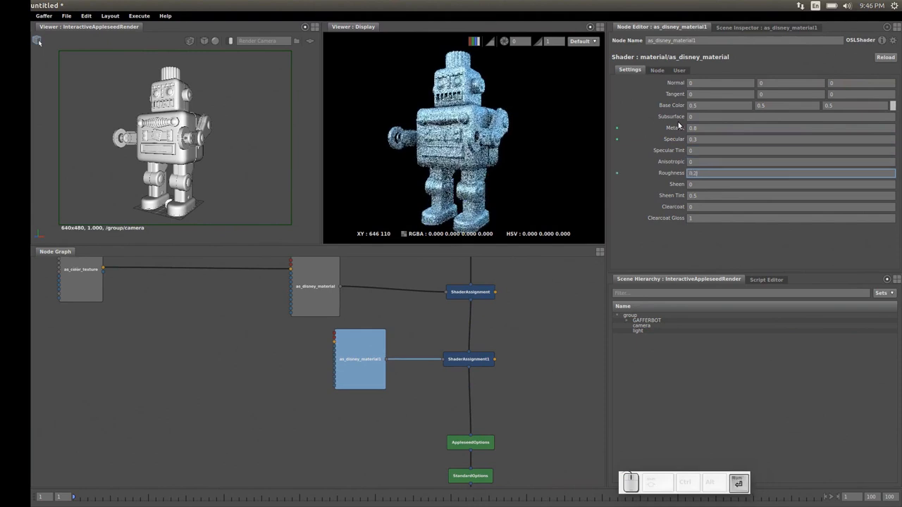
{"action": "key", "text": "Return"}
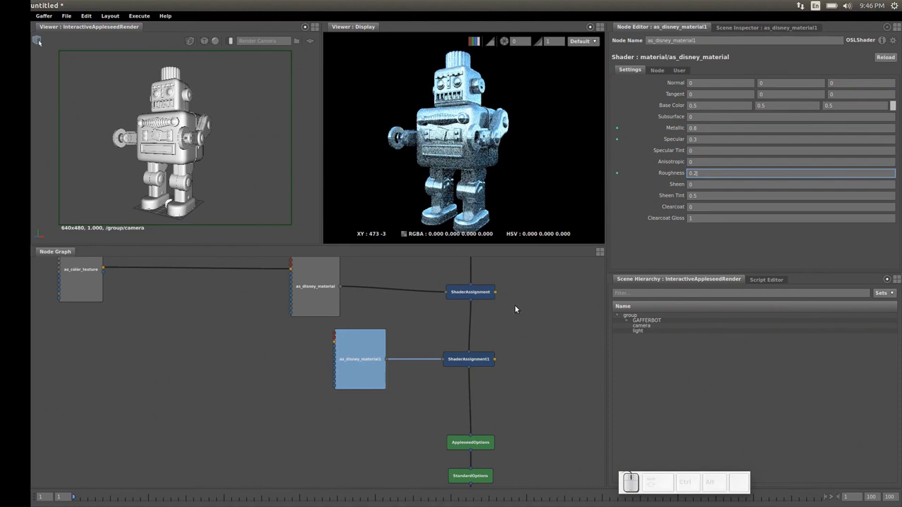
Inspect the metallic material on the rendered head, and filter the fully expanded scene hierarchy by "ear".
{"action": "right_click_drag", "start_coordinate": [471, 121], "coordinate": [518, 101], "text": "alt"}
{"action": "left_click_drag", "start_coordinate": [469, 108], "coordinate": [468, 151], "text": "alt"}
{"action": "right_click_drag", "start_coordinate": [468, 151], "coordinate": [494, 130], "text": "alt"}
{"action": "left_click_drag", "start_coordinate": [494, 130], "coordinate": [499, 147], "text": "alt"}
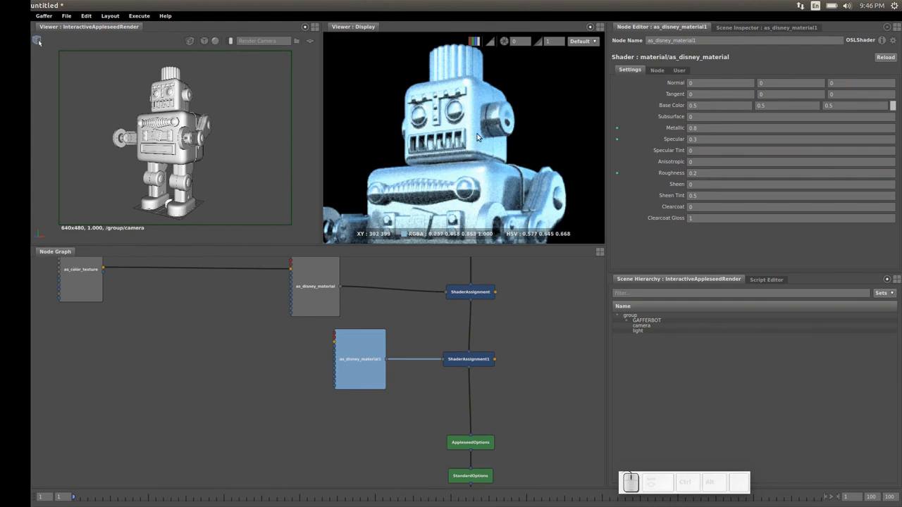
{"action": "left_click_drag", "start_coordinate": [486, 111], "coordinate": [480, 139], "text": "alt"}
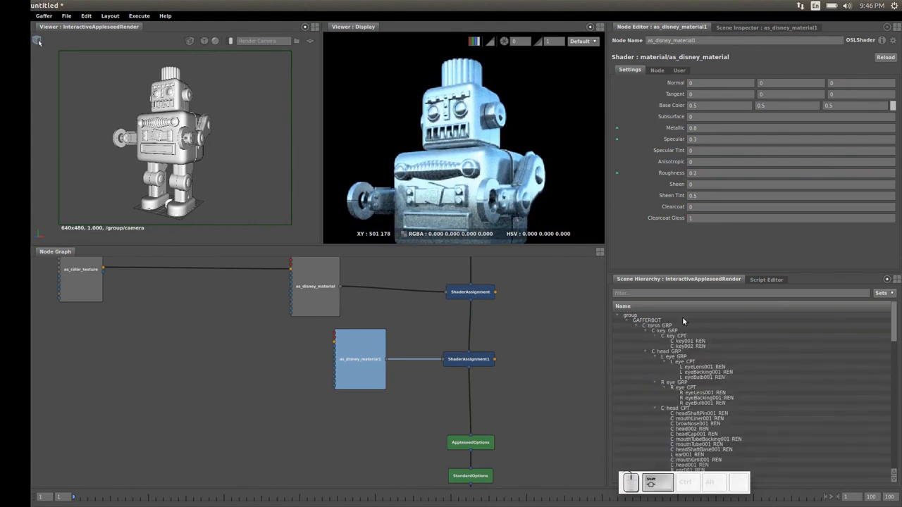
{"action": "left_click_drag", "start_coordinate": [893, 323], "coordinate": [891, 377]}
{"action": "left_click", "coordinate": [648, 293]}
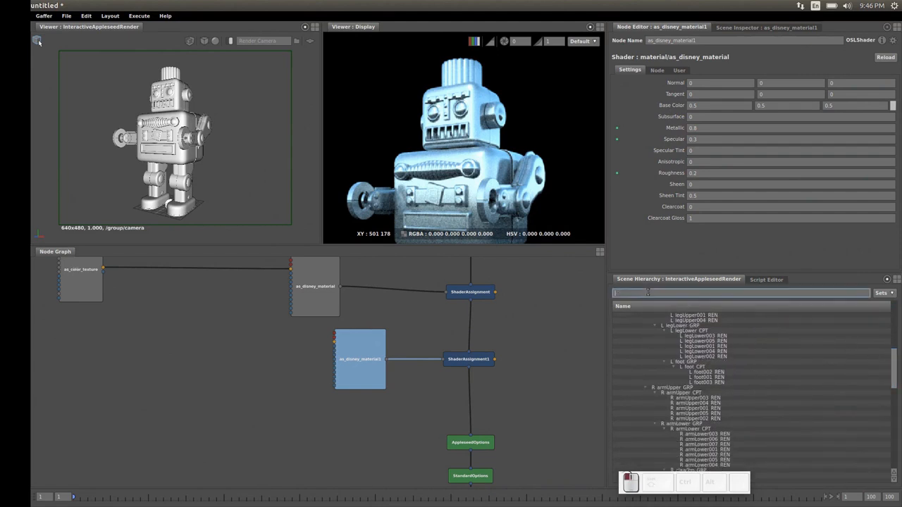
{"action": "type", "text": "ear"}
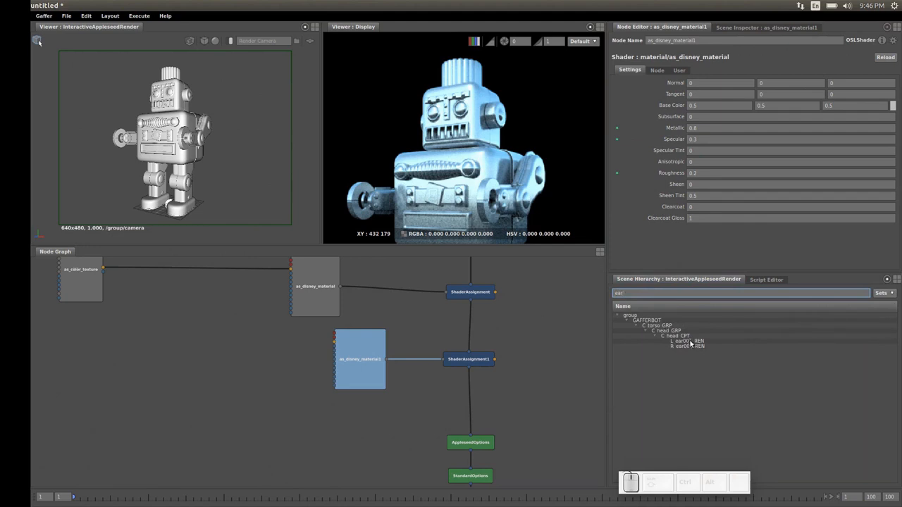
Limit ShaderAssignment1 to L_ear001_REN with a new PathFilter and place the filter node above and beside the assignment.
{"action": "left_click", "coordinate": [693, 343]}
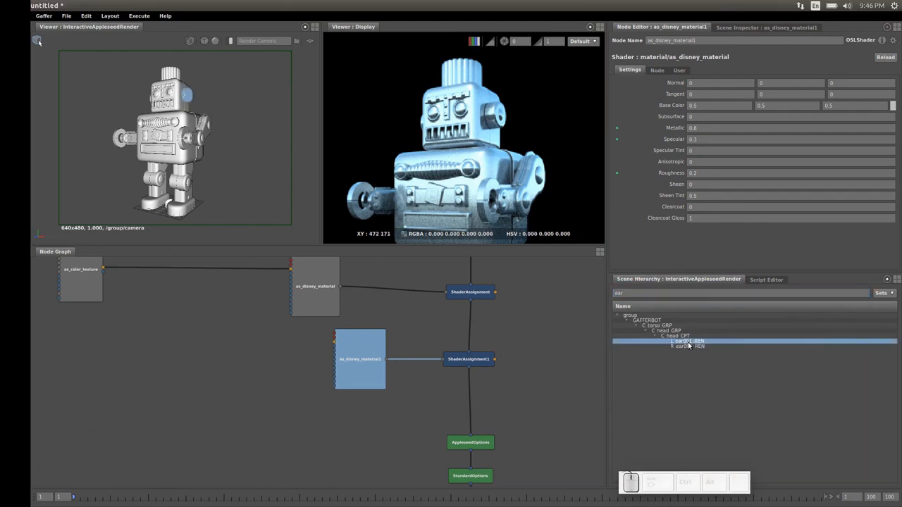
{"action": "left_click_drag", "start_coordinate": [693, 342], "coordinate": [482, 361]}
{"action": "right_click_drag", "start_coordinate": [521, 311], "coordinate": [543, 317], "text": "alt"}
{"action": "middle_click_drag", "start_coordinate": [542, 317], "coordinate": [494, 316], "text": "alt"}
{"action": "left_click_drag", "start_coordinate": [465, 345], "coordinate": [499, 335]}
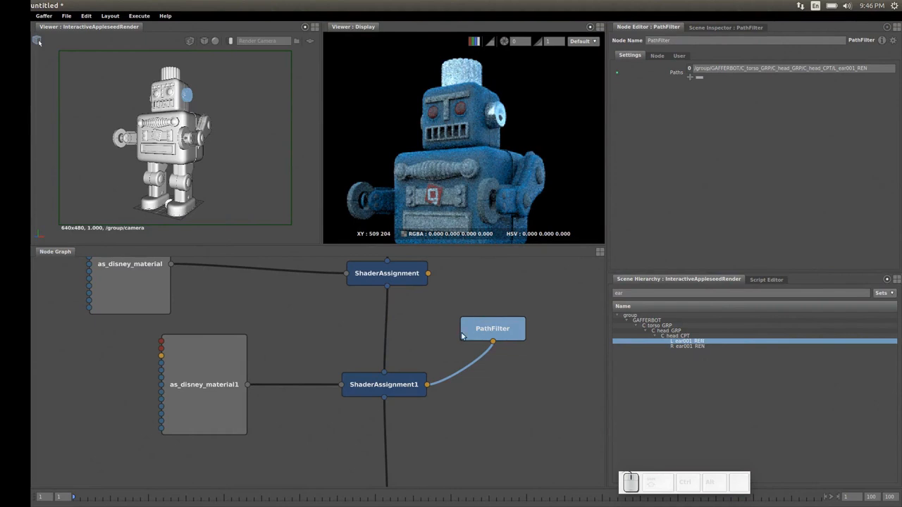
Check the left ear in the render and add R_ear001_REN to ShaderAssignment1's PathFilter.
{"action": "right_click_drag", "start_coordinate": [500, 111], "coordinate": [599, 57], "text": "alt"}
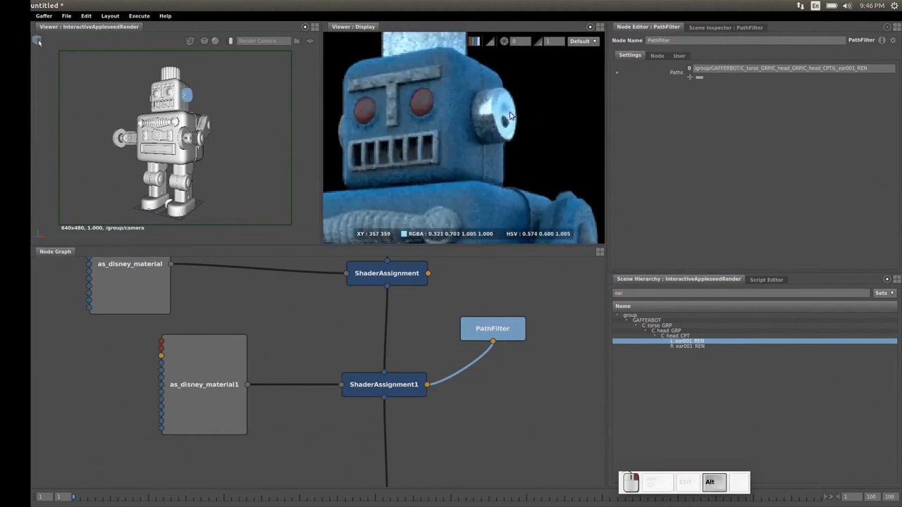
{"action": "middle_click_drag", "start_coordinate": [507, 121], "coordinate": [518, 125], "text": "alt"}
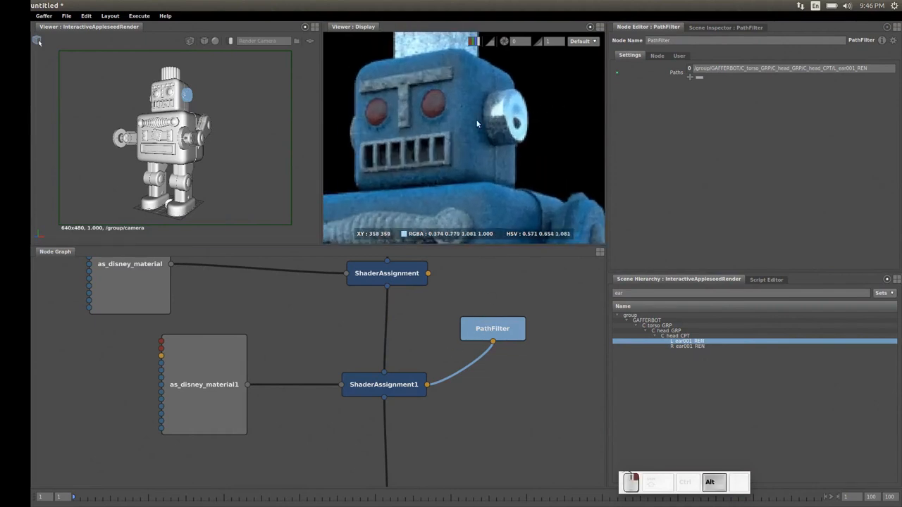
{"action": "scroll", "coordinate": [476, 121], "scroll_direction": "down", "scroll_amount": 3, "text": "alt"}
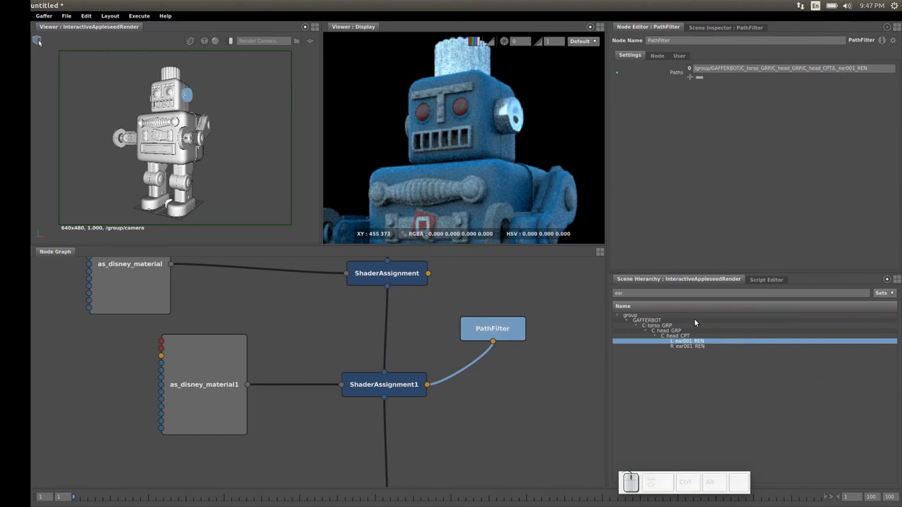
{"action": "left_click_drag", "start_coordinate": [693, 347], "coordinate": [411, 387]}
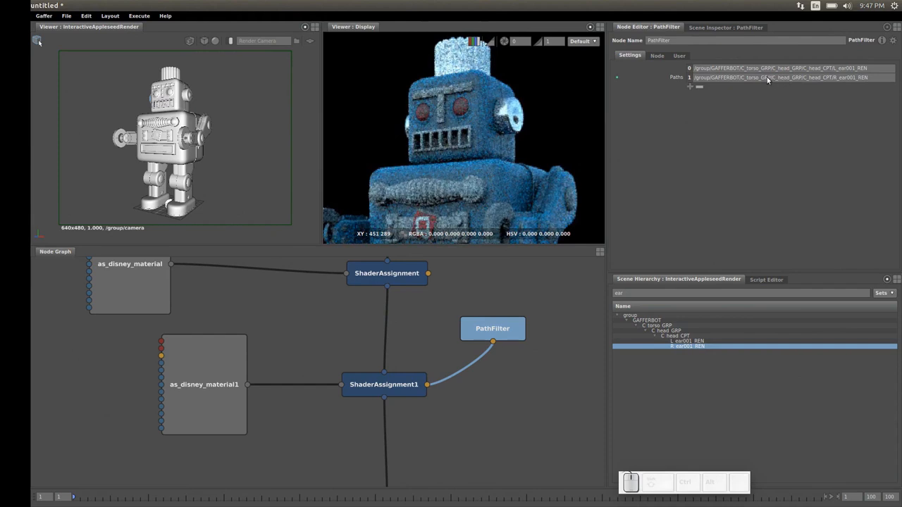
Remove the R_ear001_REN path from PathFilter and change the remaining path's ending to the wildcard *_ear001_REN.
{"action": "left_click", "coordinate": [699, 87]}
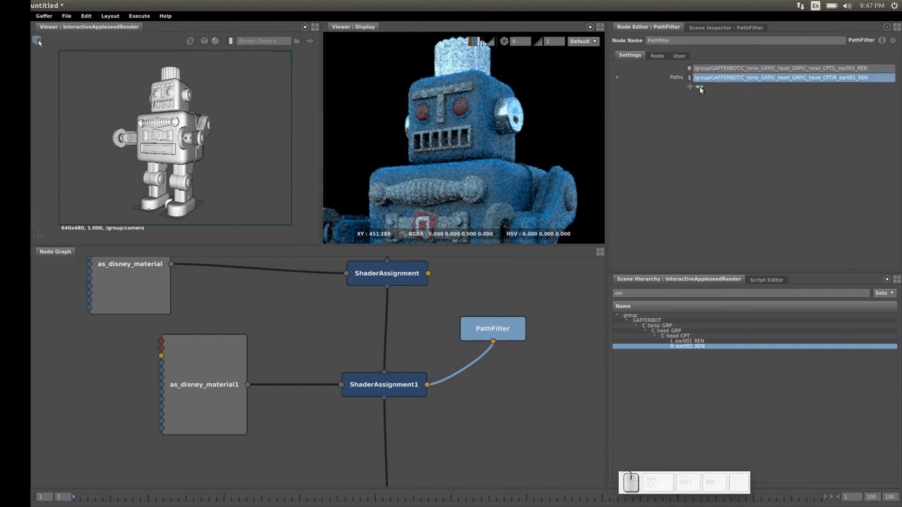
{"action": "left_click", "coordinate": [835, 68]}
{"action": "left_click", "coordinate": [834, 69]}
{"action": "key", "text": "BackSpace"}
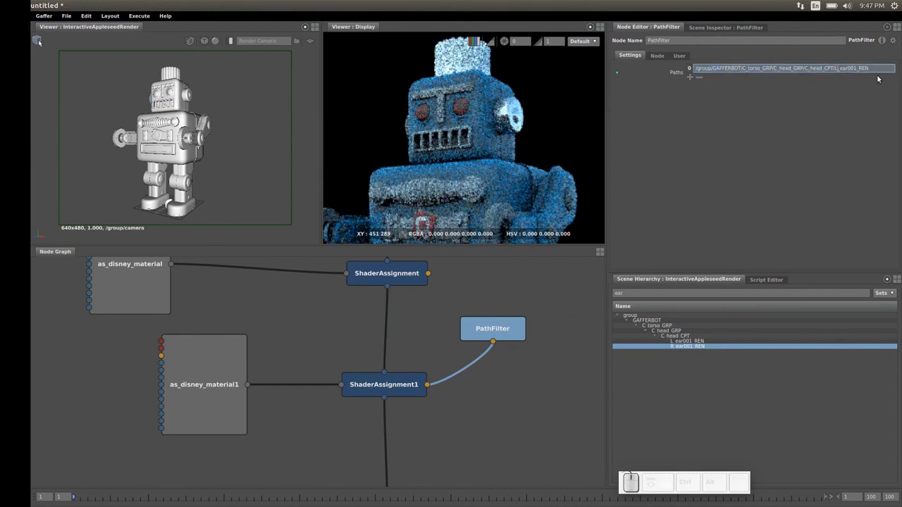
{"action": "type", "text": "*"}
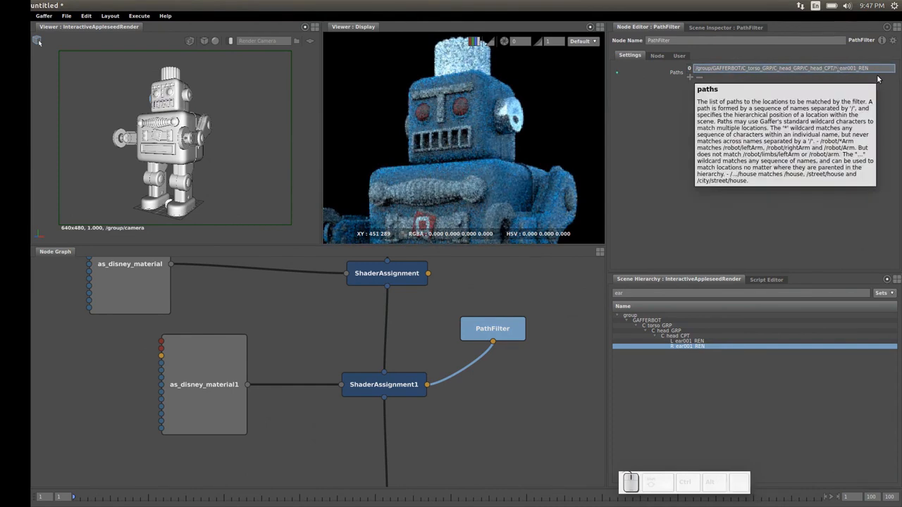
{"action": "key", "text": "Return"}
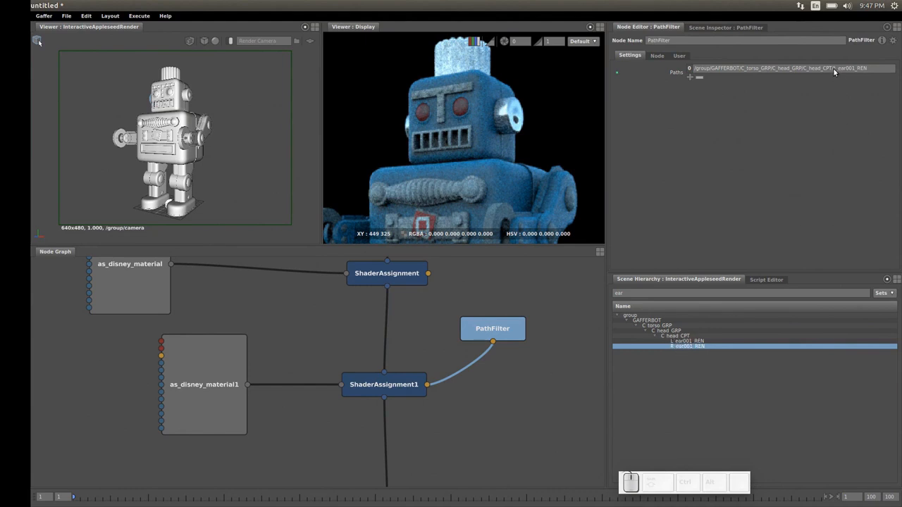
{"action": "key", "text": "BackSpace"}
{"action": "type", "text": "*"}
Frame the full render, then stop viewing the scene through the render camera and focus on the robot's ribbed chest part.
{"action": "right_click_drag", "start_coordinate": [501, 184], "coordinate": [465, 189], "text": "alt"}
{"action": "left_click_drag", "start_coordinate": [465, 192], "coordinate": [465, 167], "text": "alt"}
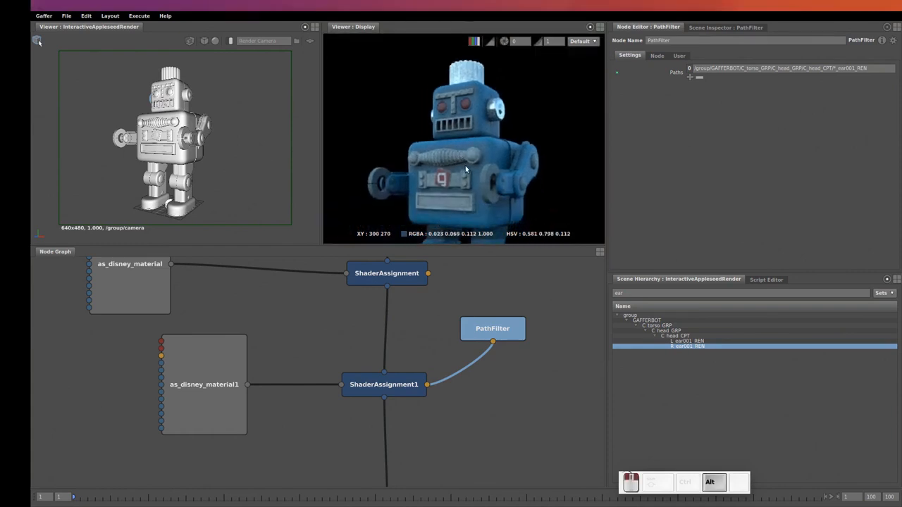
{"action": "key", "text": "f"}
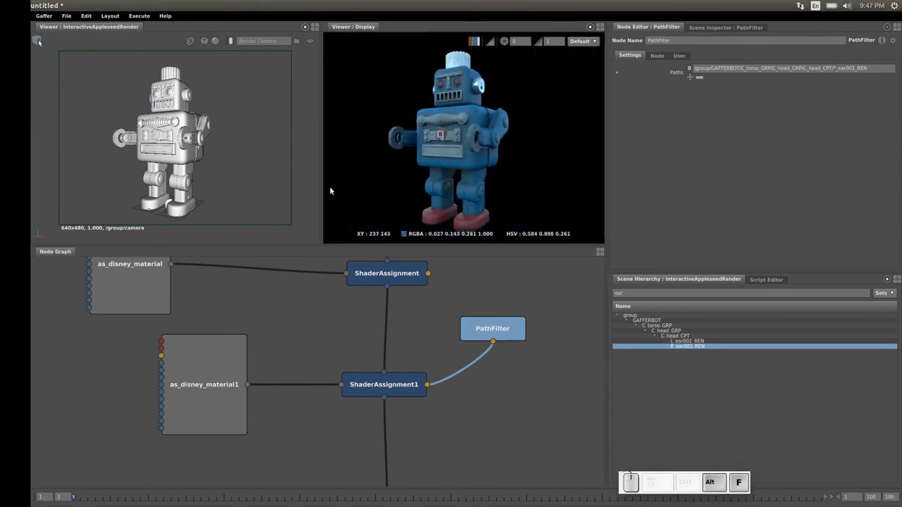
{"action": "left_click", "coordinate": [232, 41]}
{"action": "left_click", "coordinate": [179, 129]}
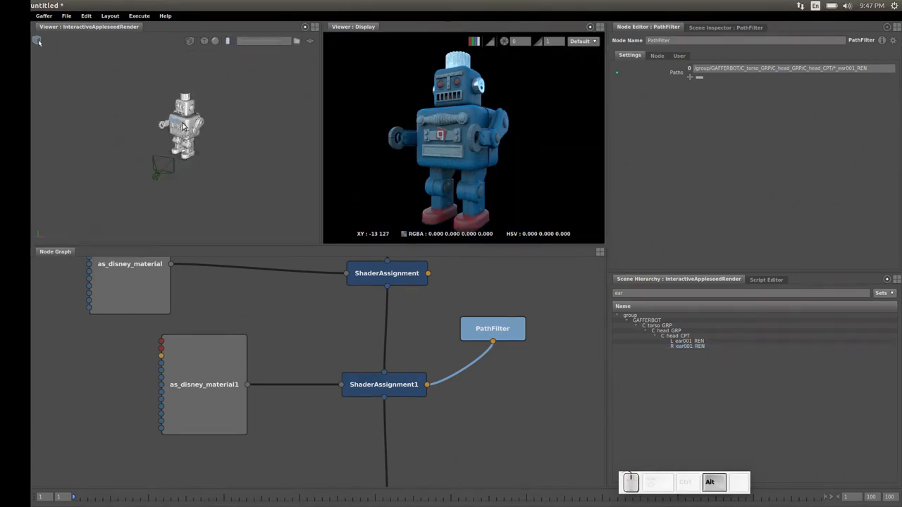
{"action": "key", "text": "f"}
{"action": "mouse_move", "coordinate": [226, 133]}
{"action": "left_mouse_down", "text": "alt"}
{"action": "mouse_move", "coordinate": [211, 135]}
{"action": "mouse_move", "coordinate": [226, 143]}
{"action": "mouse_move", "coordinate": [216, 139]}
{"action": "left_mouse_up", "text": "alt"}
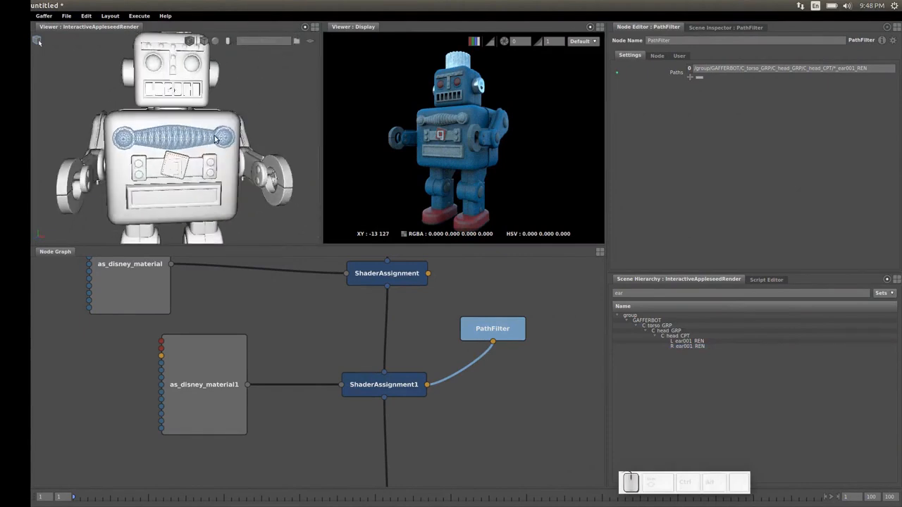
Add the robot's main torso body to ShaderAssignment1's PathFilter and remove it again.
{"action": "left_click", "coordinate": [219, 155]}
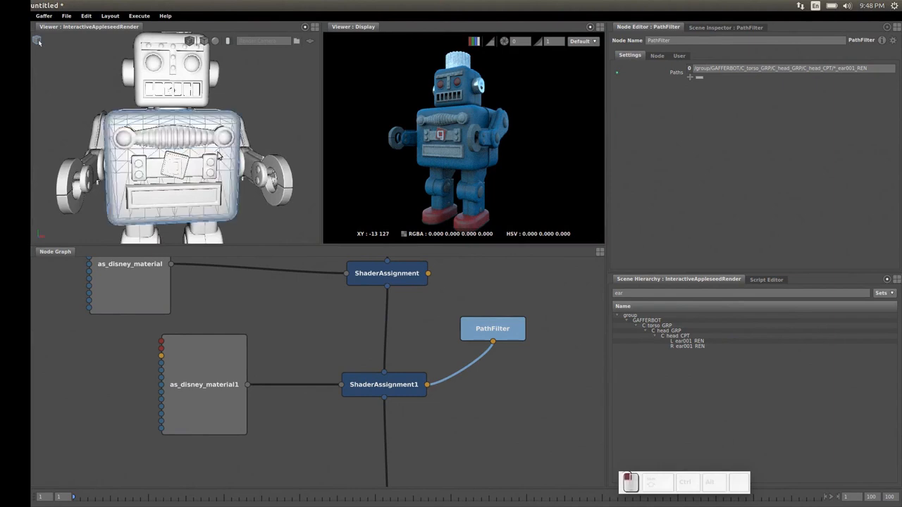
{"action": "left_click_drag", "start_coordinate": [224, 158], "coordinate": [397, 389]}
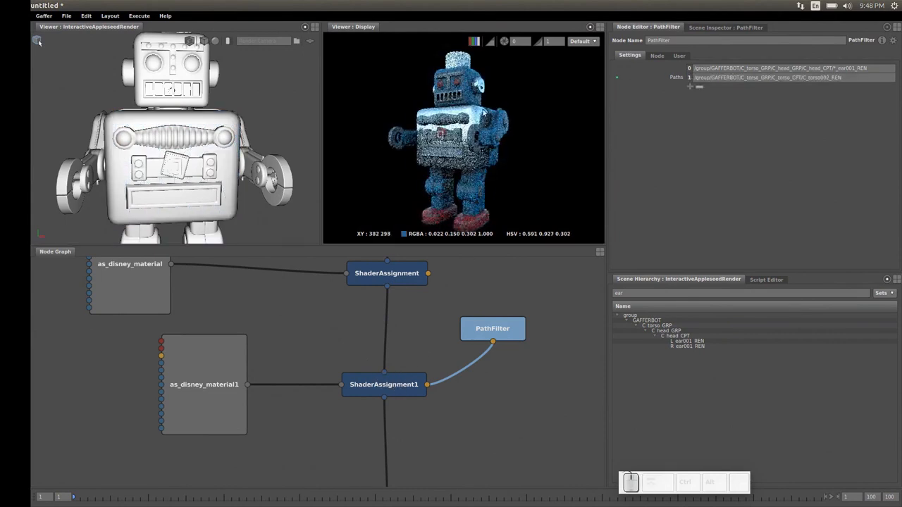
{"action": "left_click", "coordinate": [225, 124]}
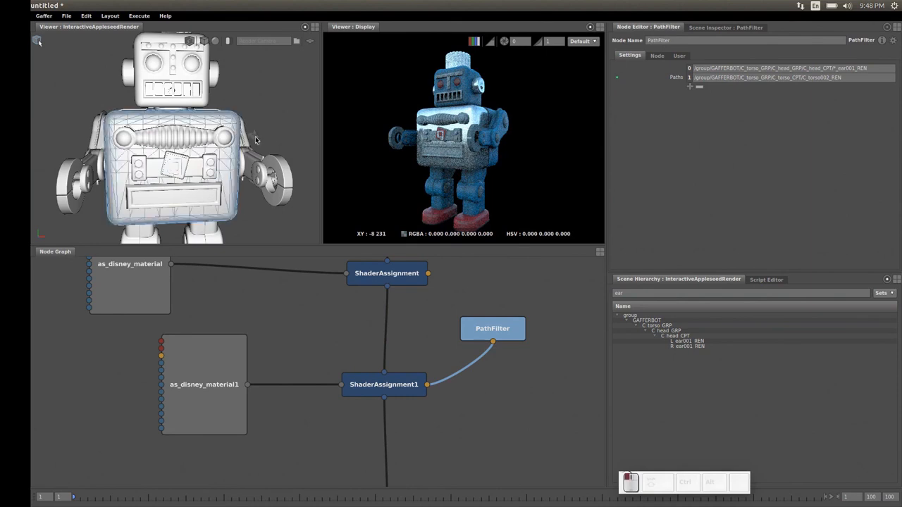
{"action": "left_click_drag", "start_coordinate": [391, 386], "coordinate": [418, 382]}
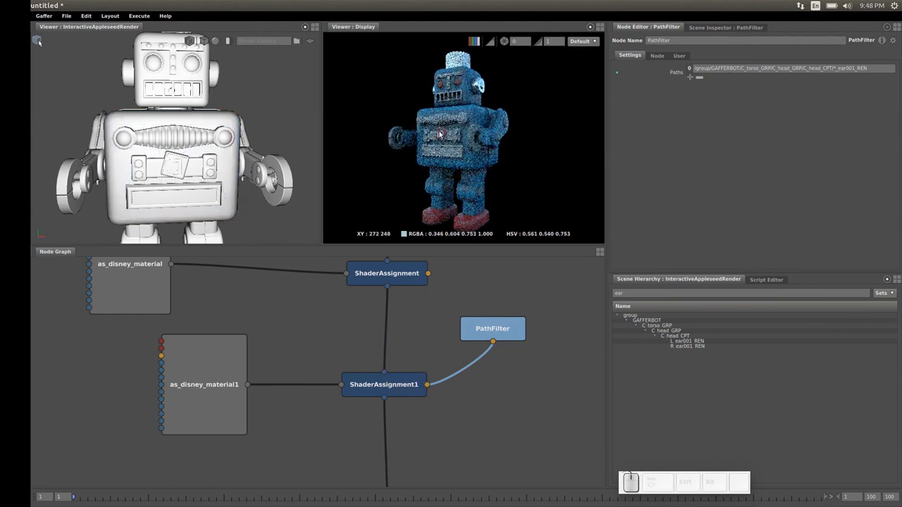
Add the ribbed chest part, the two small chest panels beside the tilted square, and both hands' claws to ShaderAssignment1's PathFilter.
{"action": "left_click", "coordinate": [212, 138]}
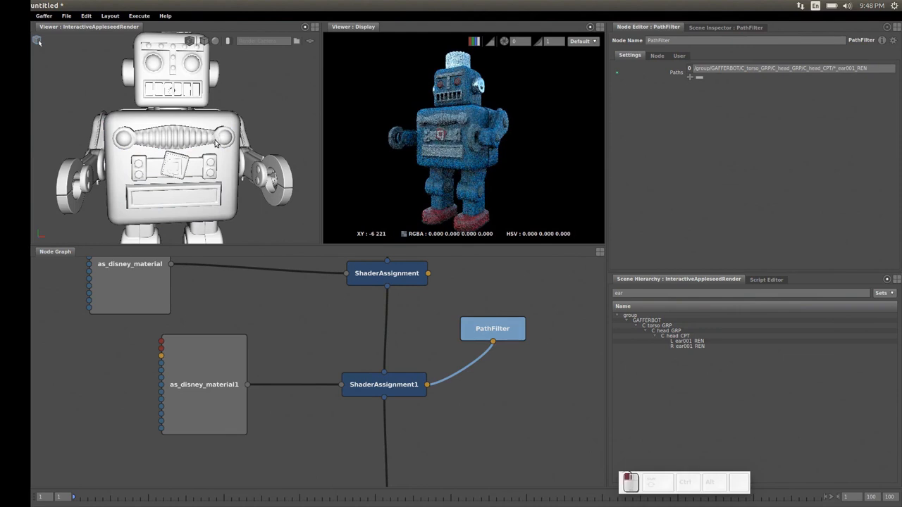
{"action": "left_click", "coordinate": [208, 161], "text": "shift"}
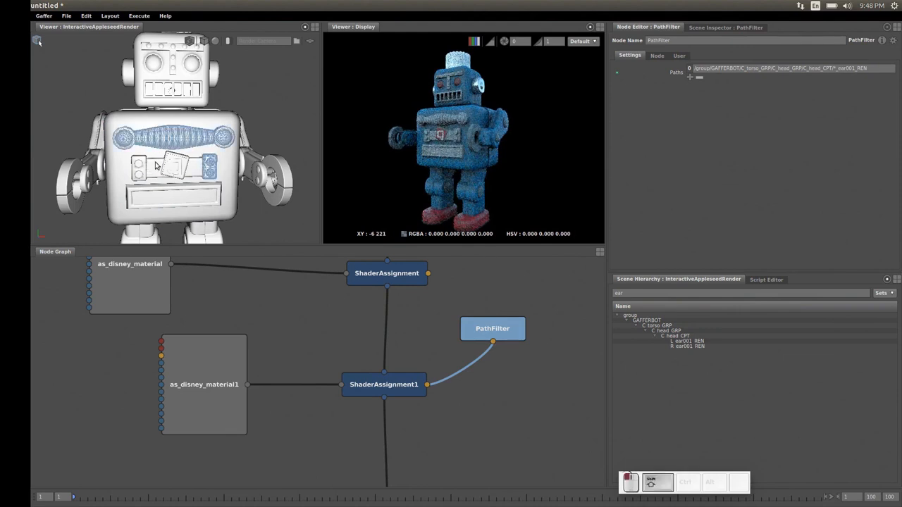
{"action": "left_click", "coordinate": [139, 167], "text": "shift"}
{"action": "left_click", "coordinate": [277, 177], "text": "shift"}
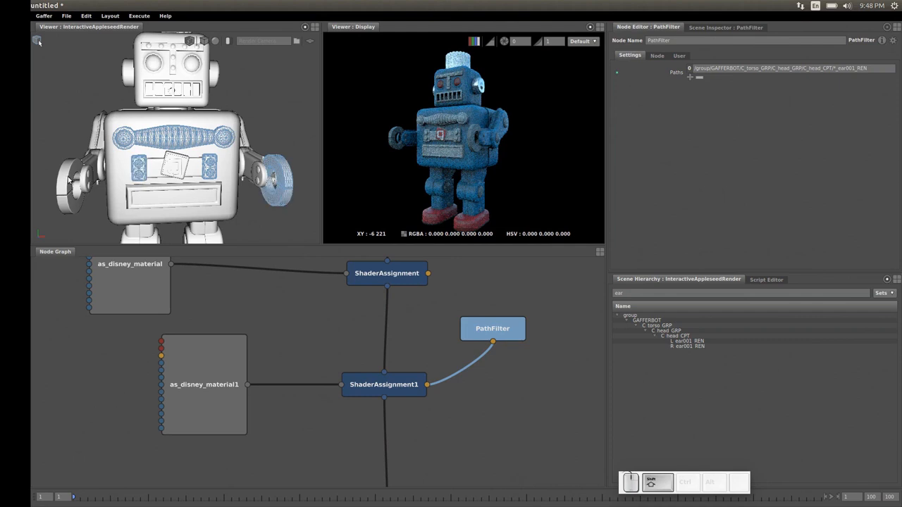
{"action": "left_click", "coordinate": [70, 181], "text": "shift"}
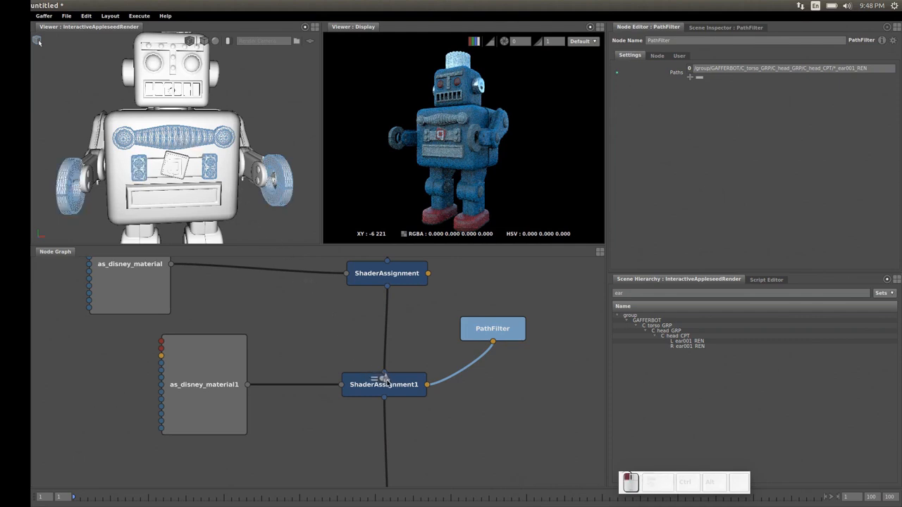
{"action": "left_click_drag", "start_coordinate": [407, 379], "coordinate": [407, 381], "text": "shift"}
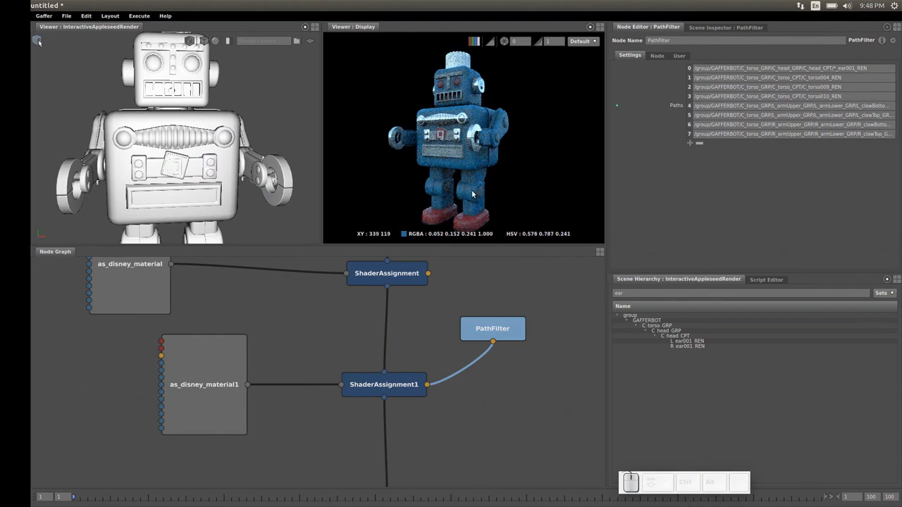
{"action": "right_click_drag", "start_coordinate": [510, 349], "coordinate": [438, 388], "text": "alt"}
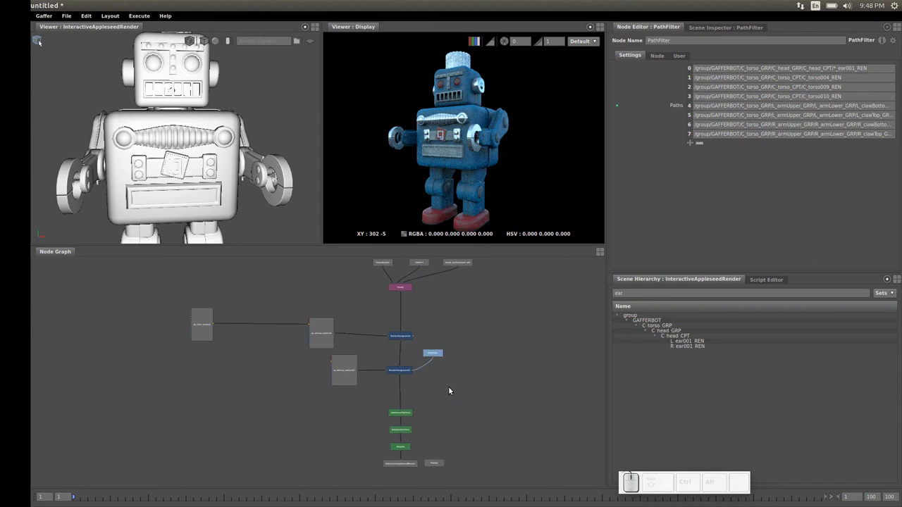